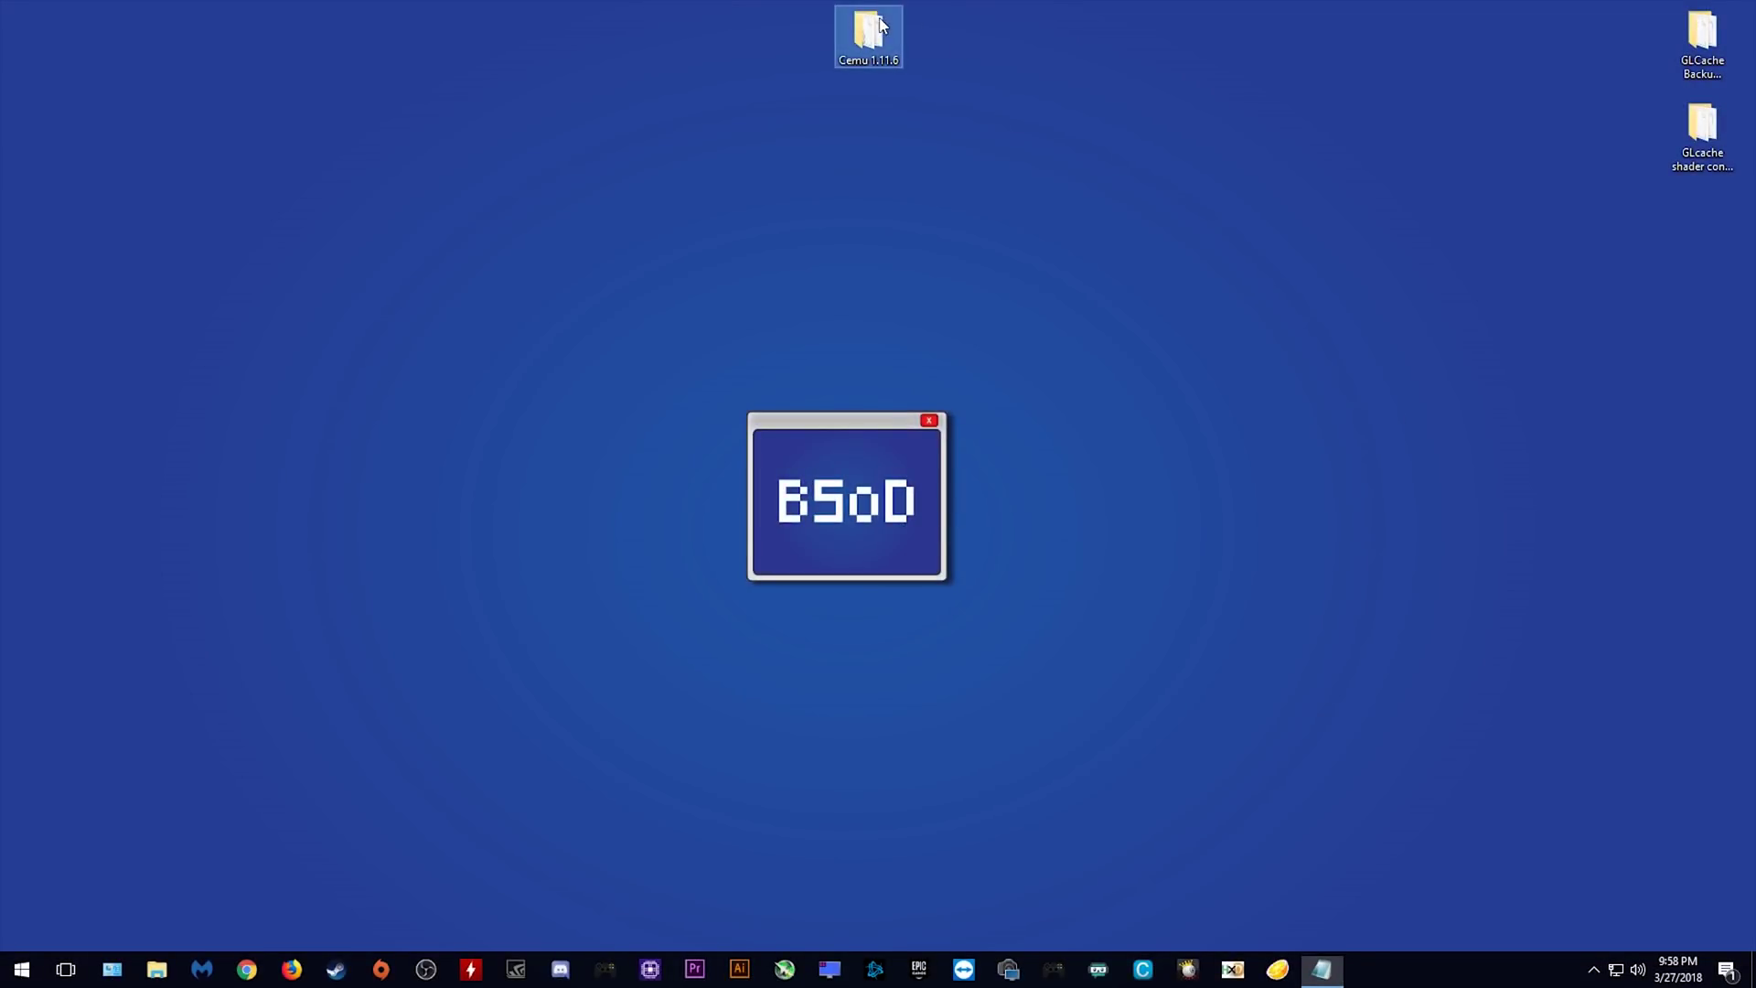
Launch Cemu.exe from the Cemu 1.11.6 desktop folder, minimize the folder window and centre the emulator window on the desktop
double_click(881, 25)
double_click(517, 477)
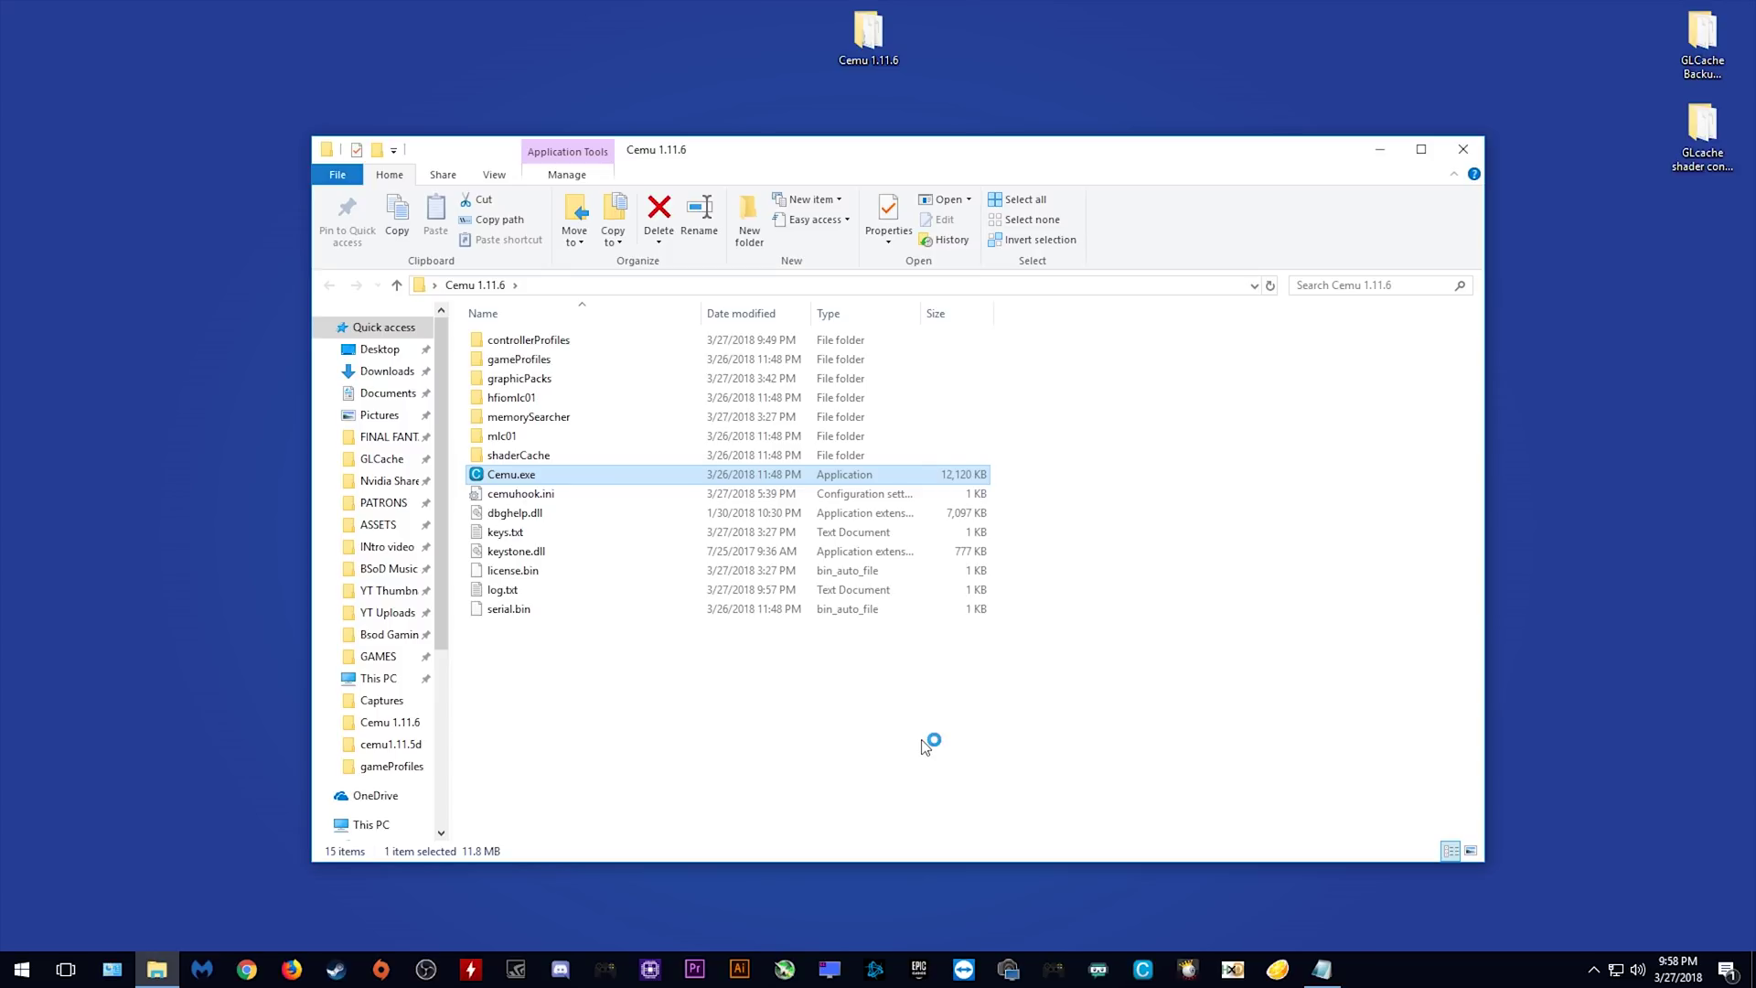
click(1380, 150)
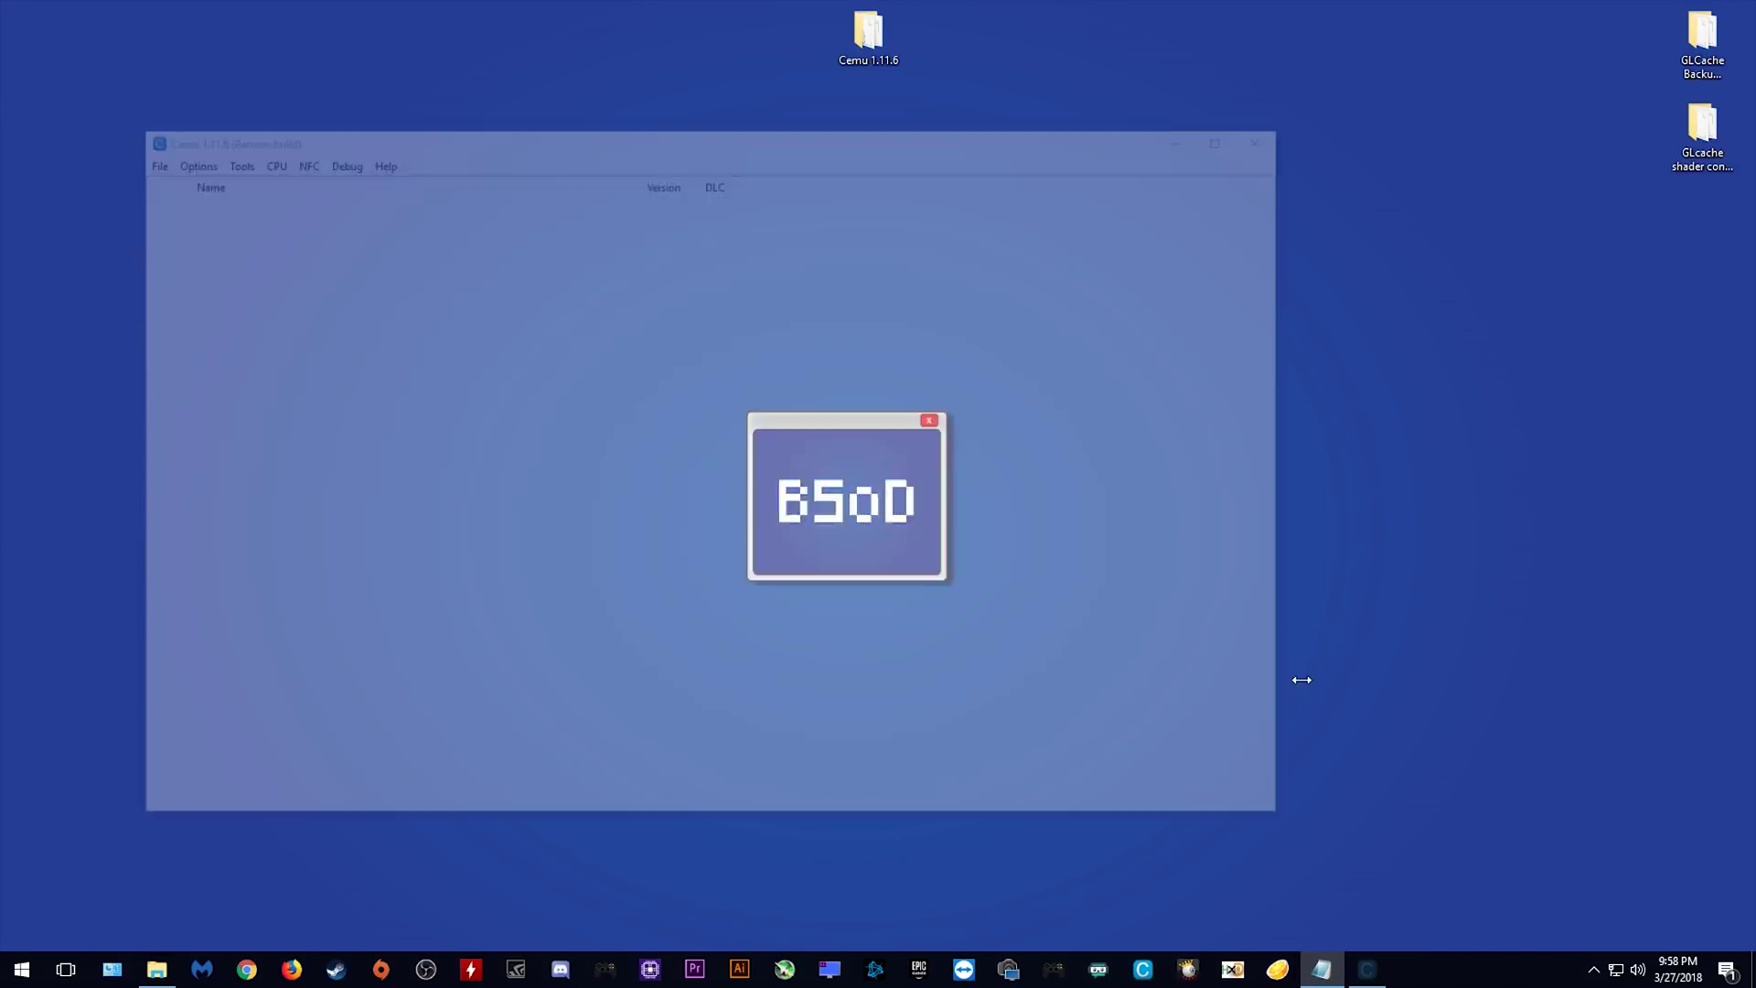
drag(775, 137, 958, 157)
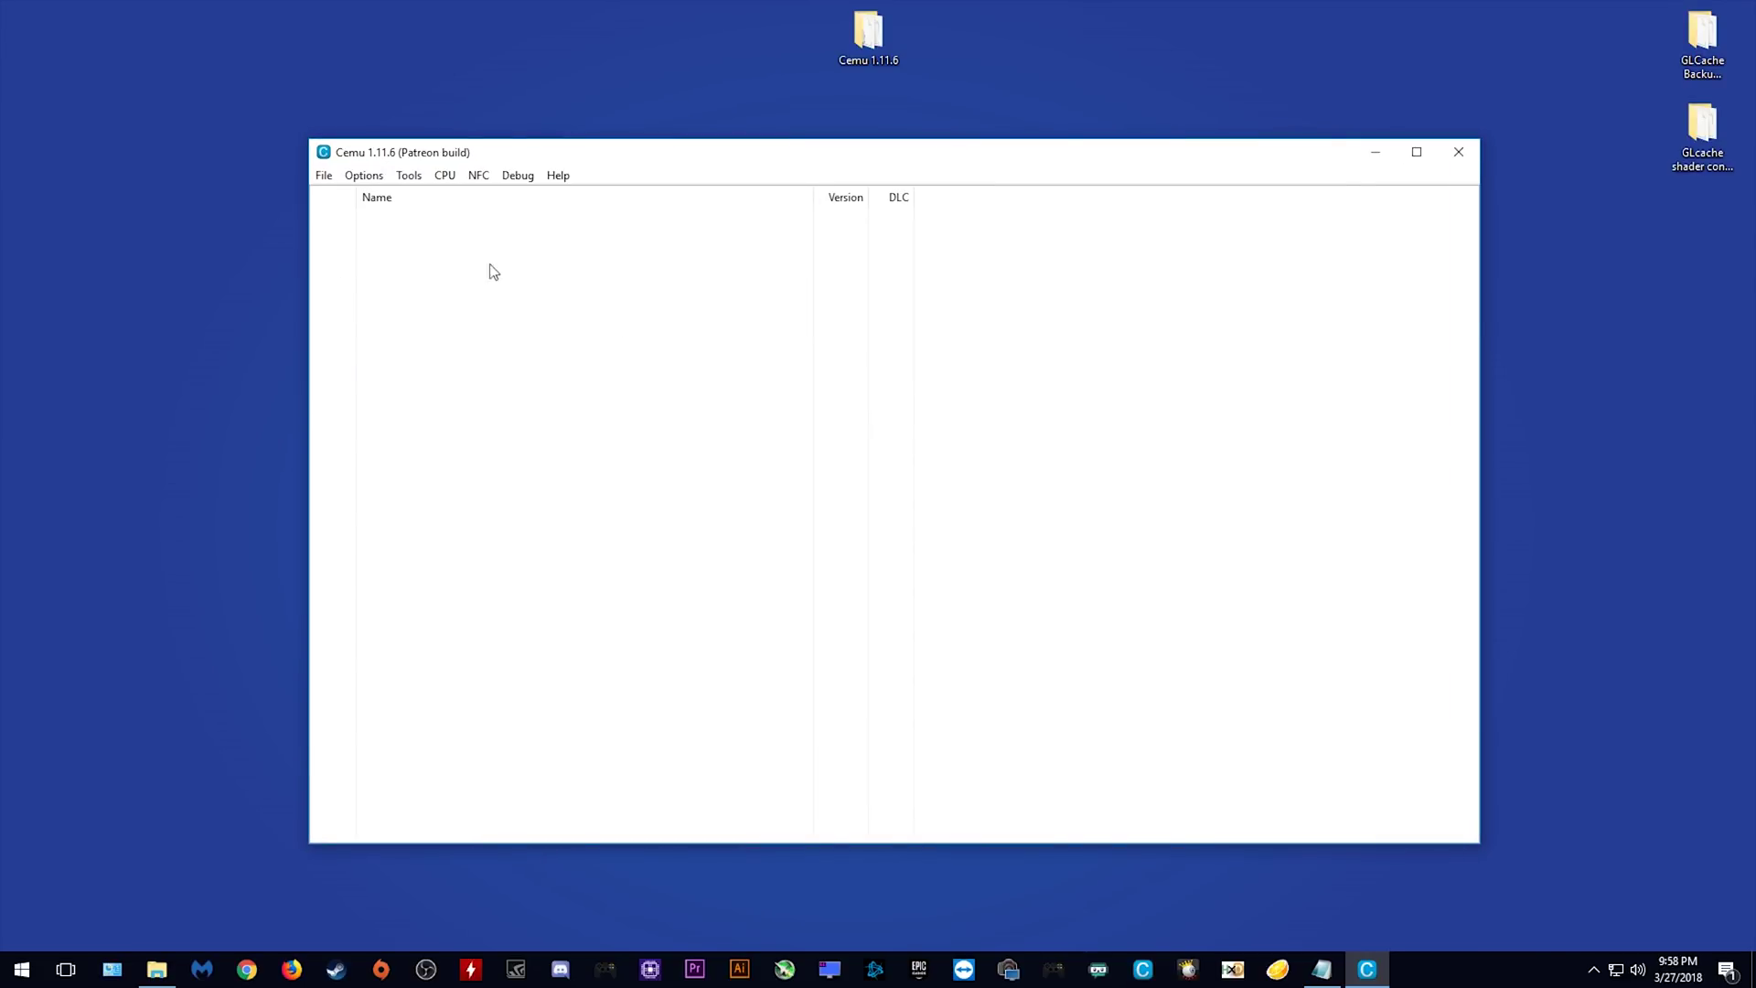
Add the Wii U Dump folder on drive E: as a game path in Cemu's path configuration
click(366, 174)
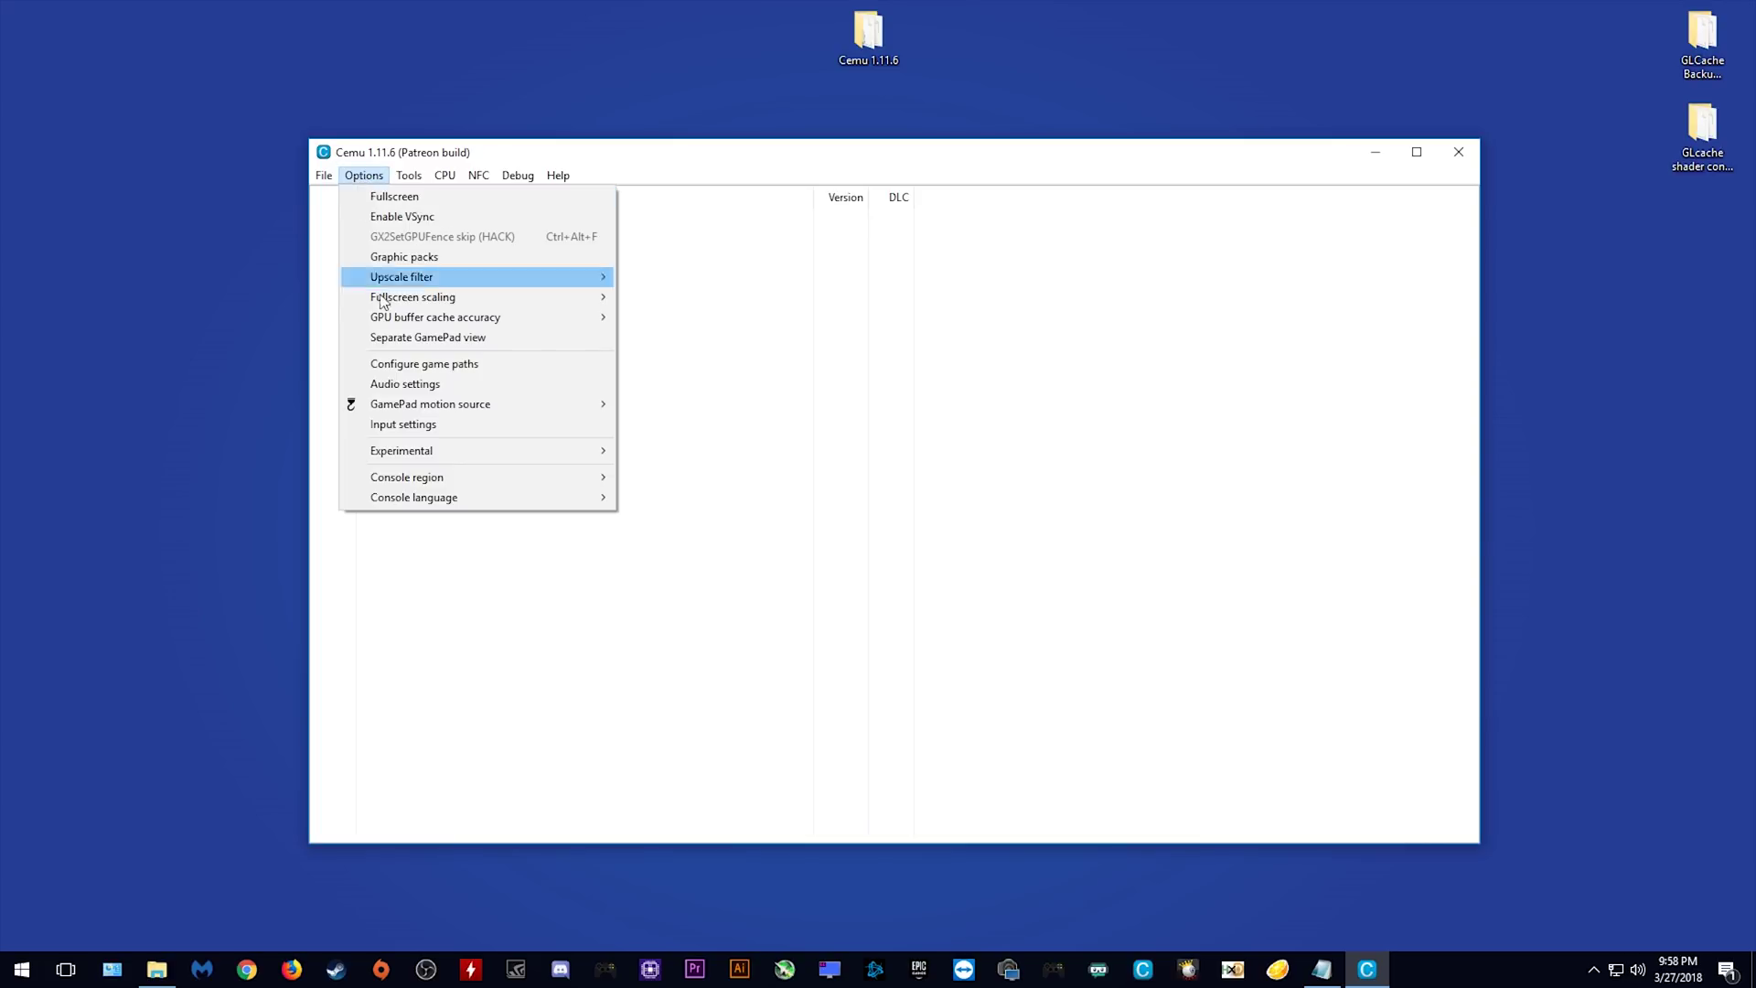
click(430, 365)
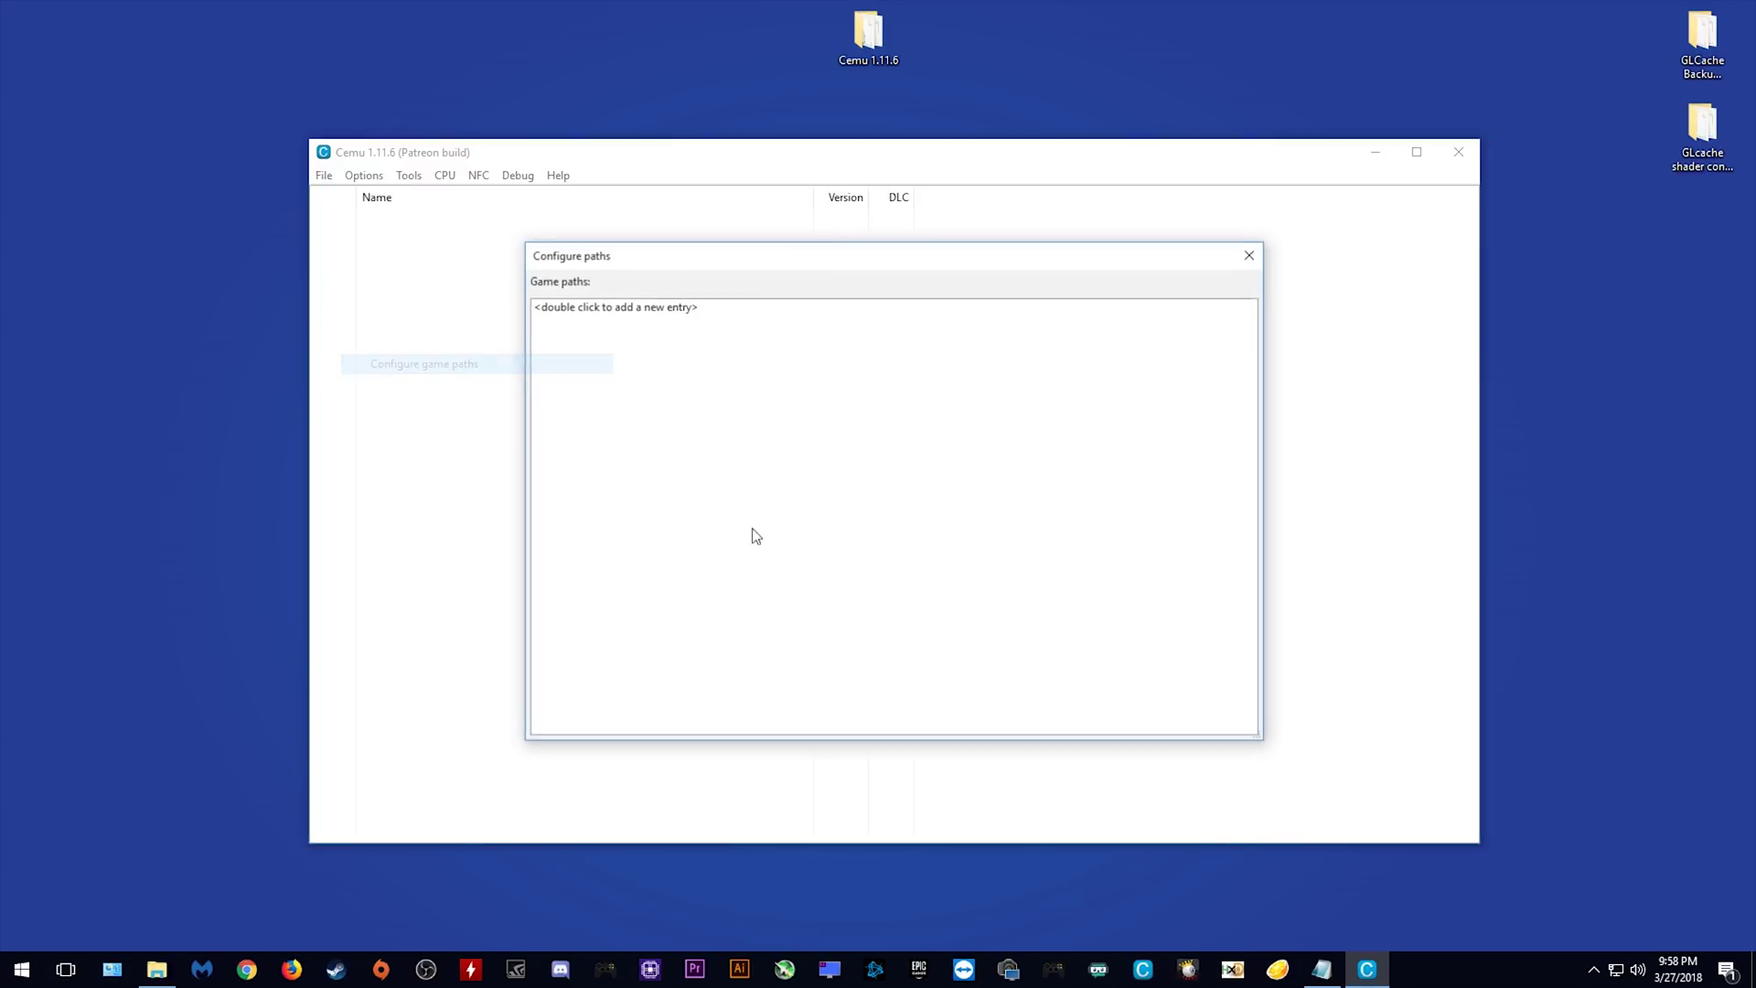
double_click(599, 307)
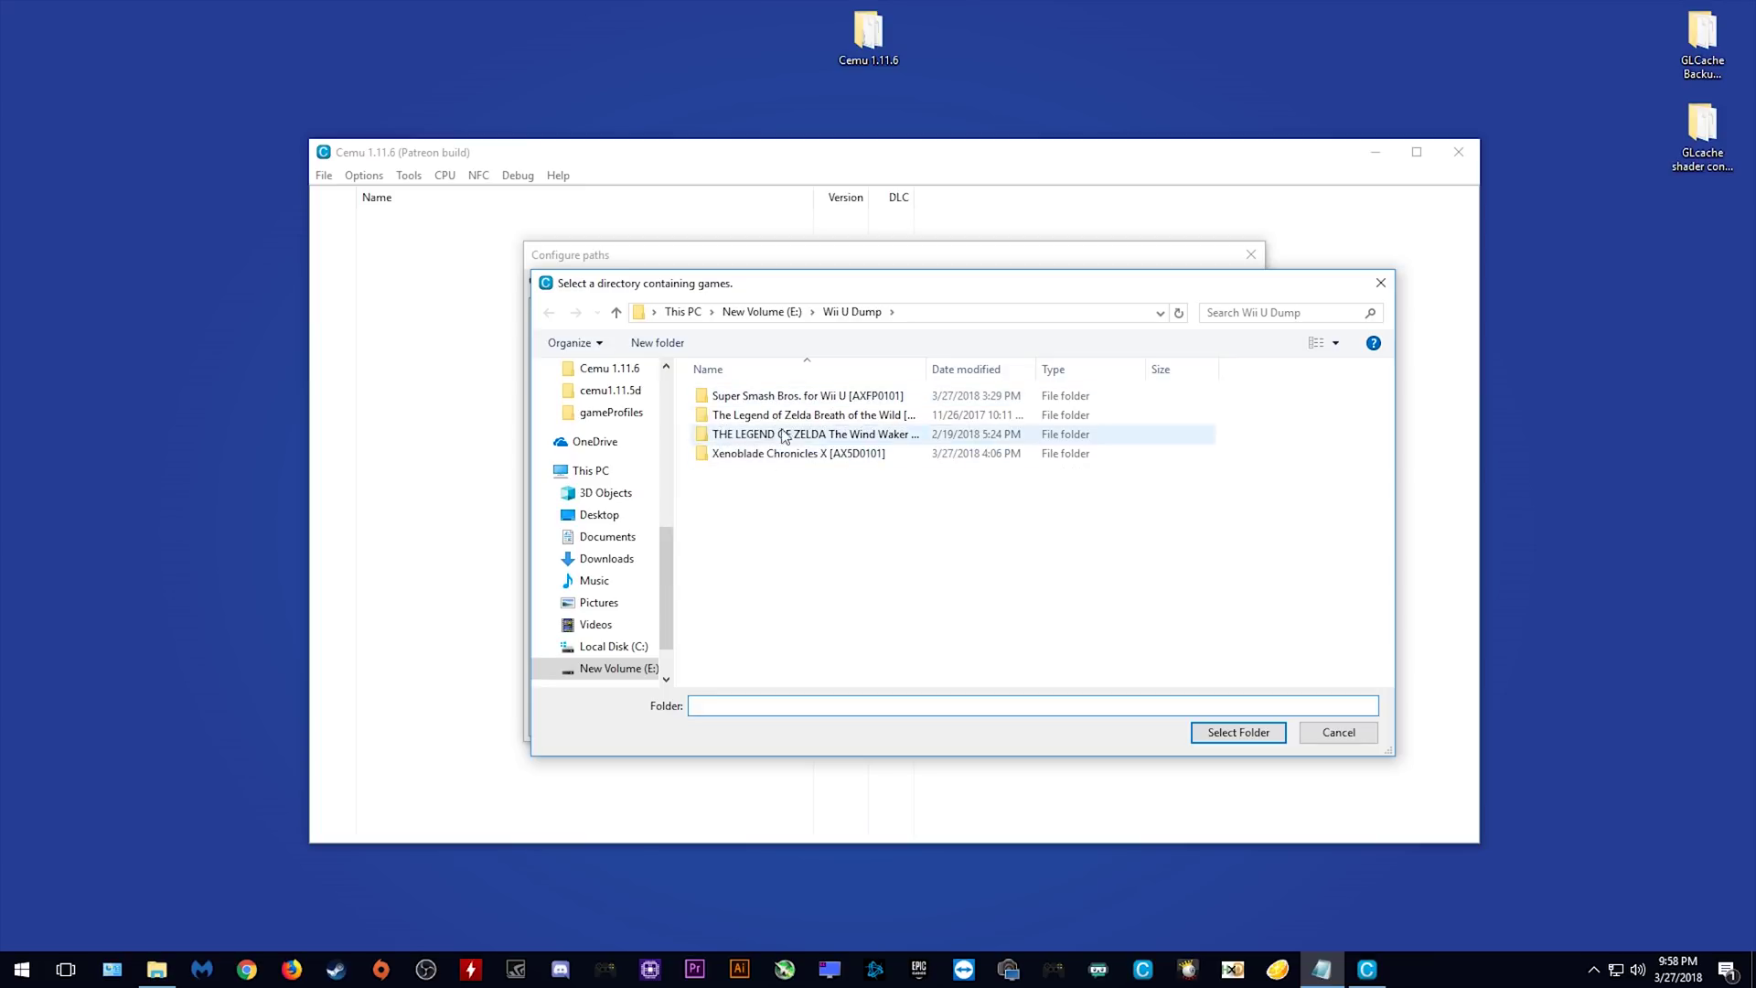
click(617, 667)
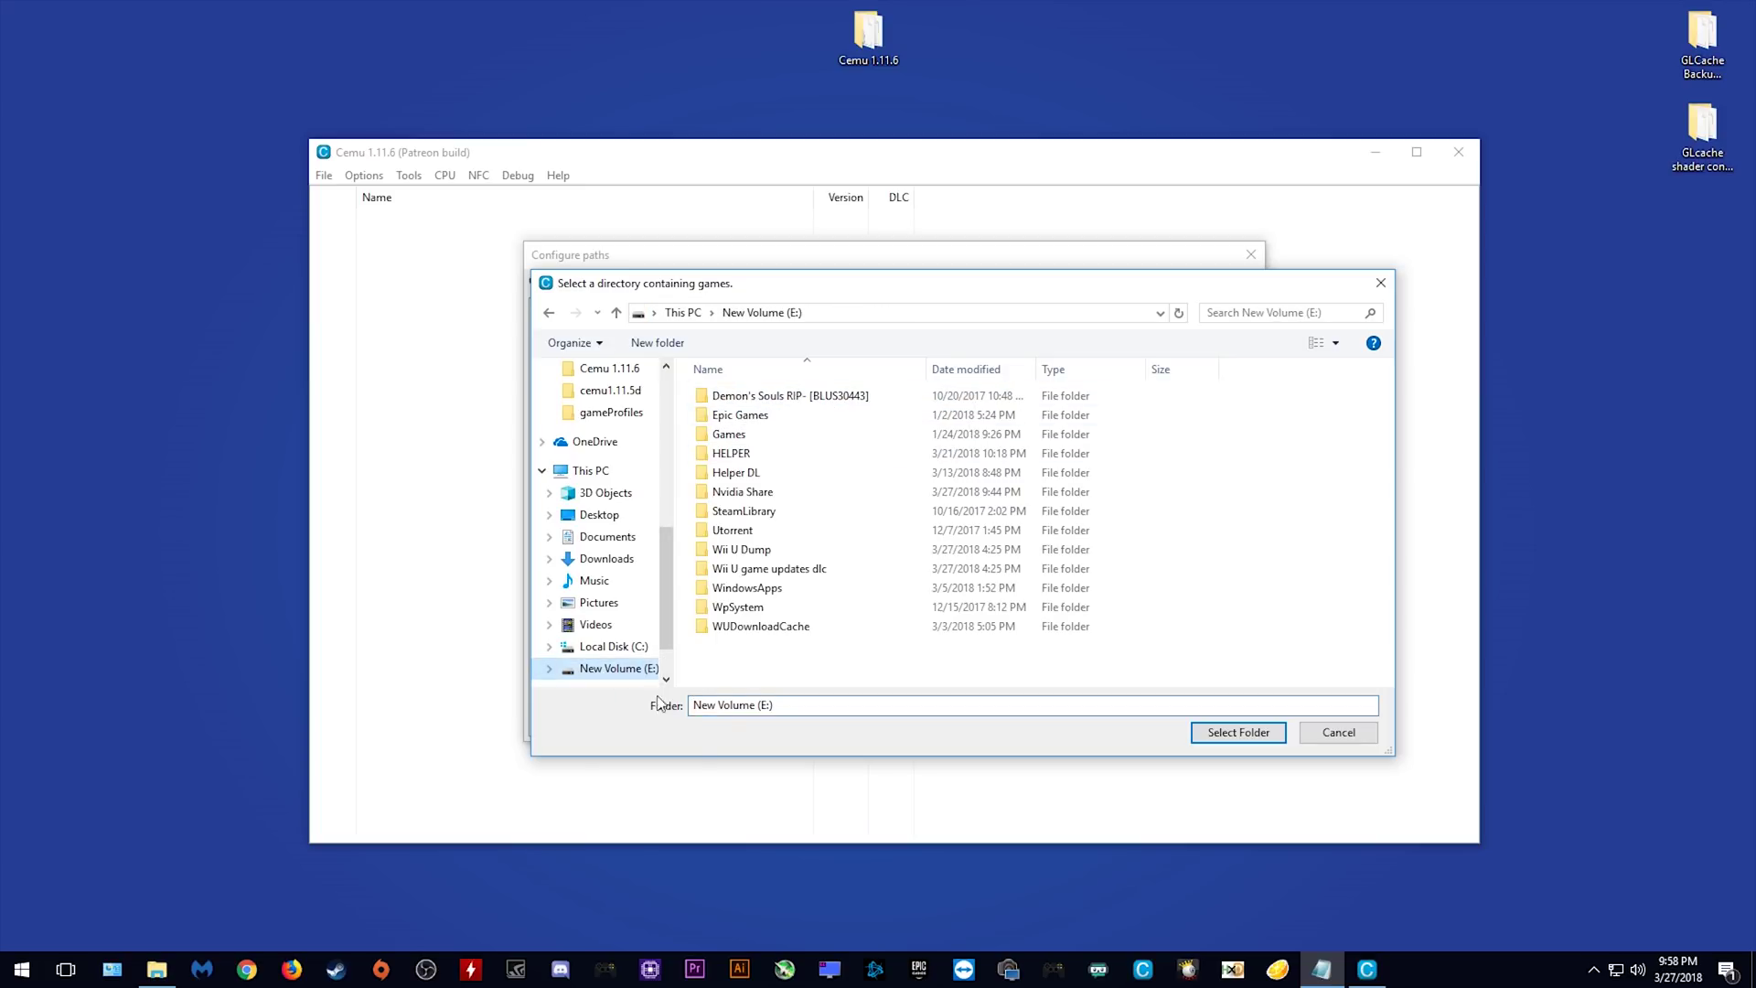
click(739, 553)
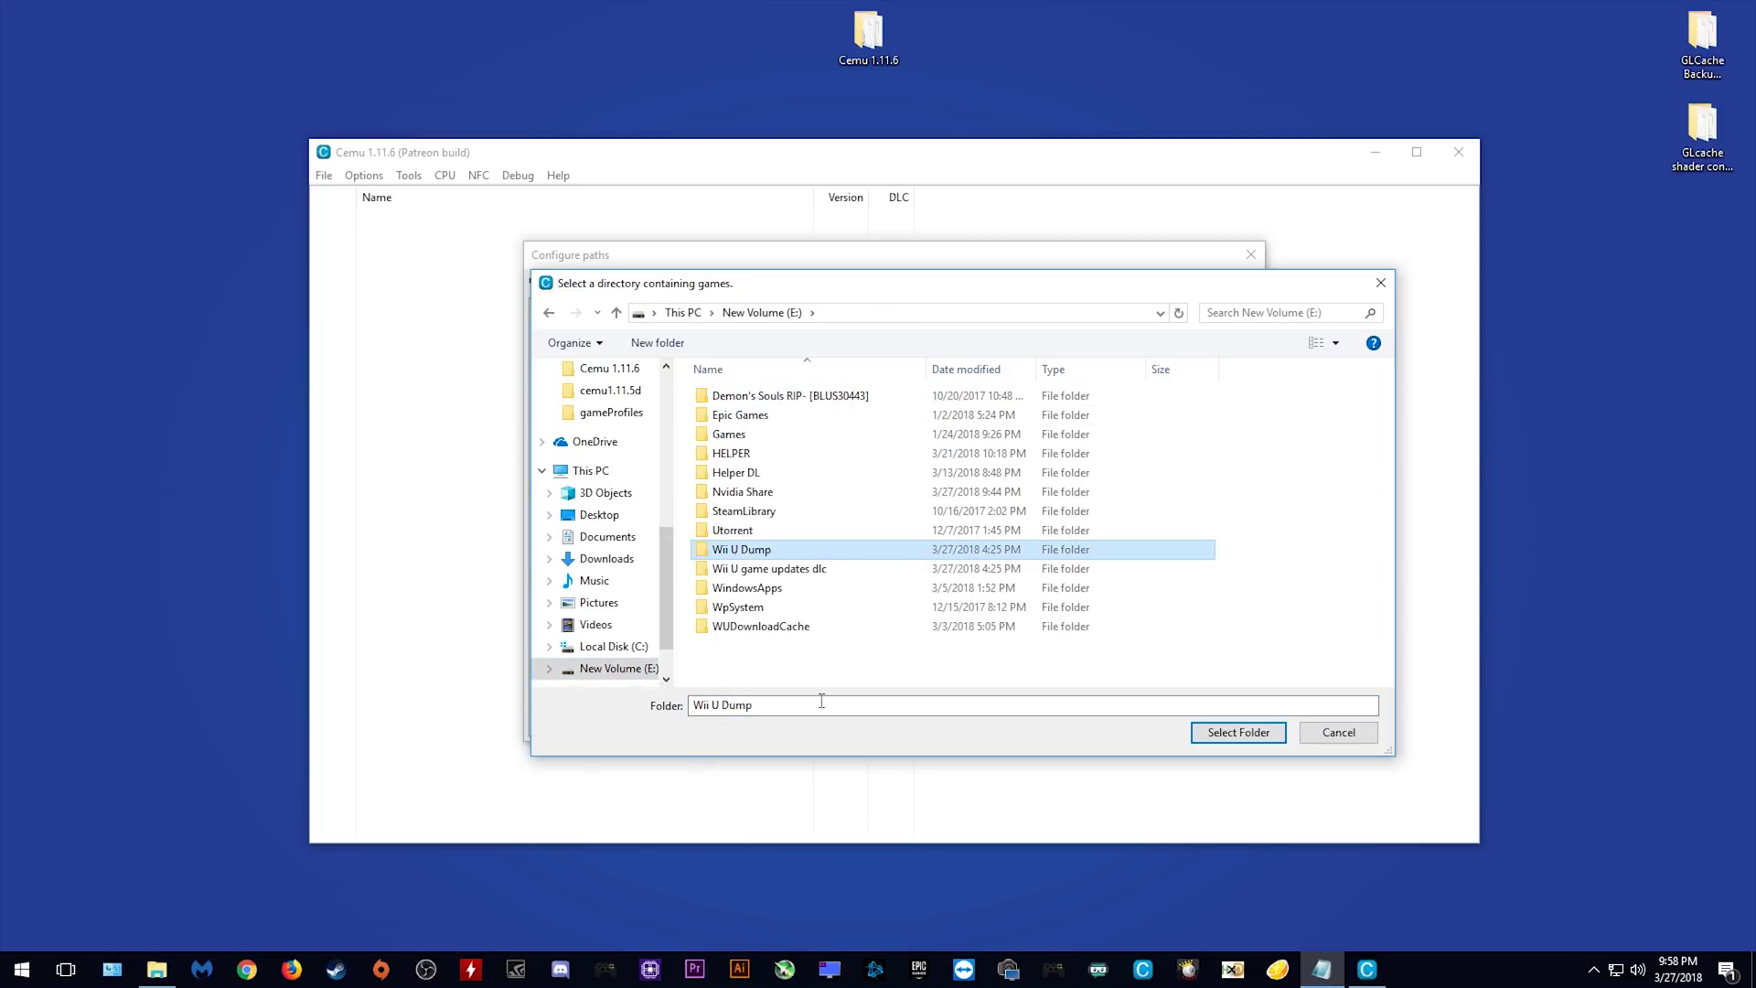
click(1219, 734)
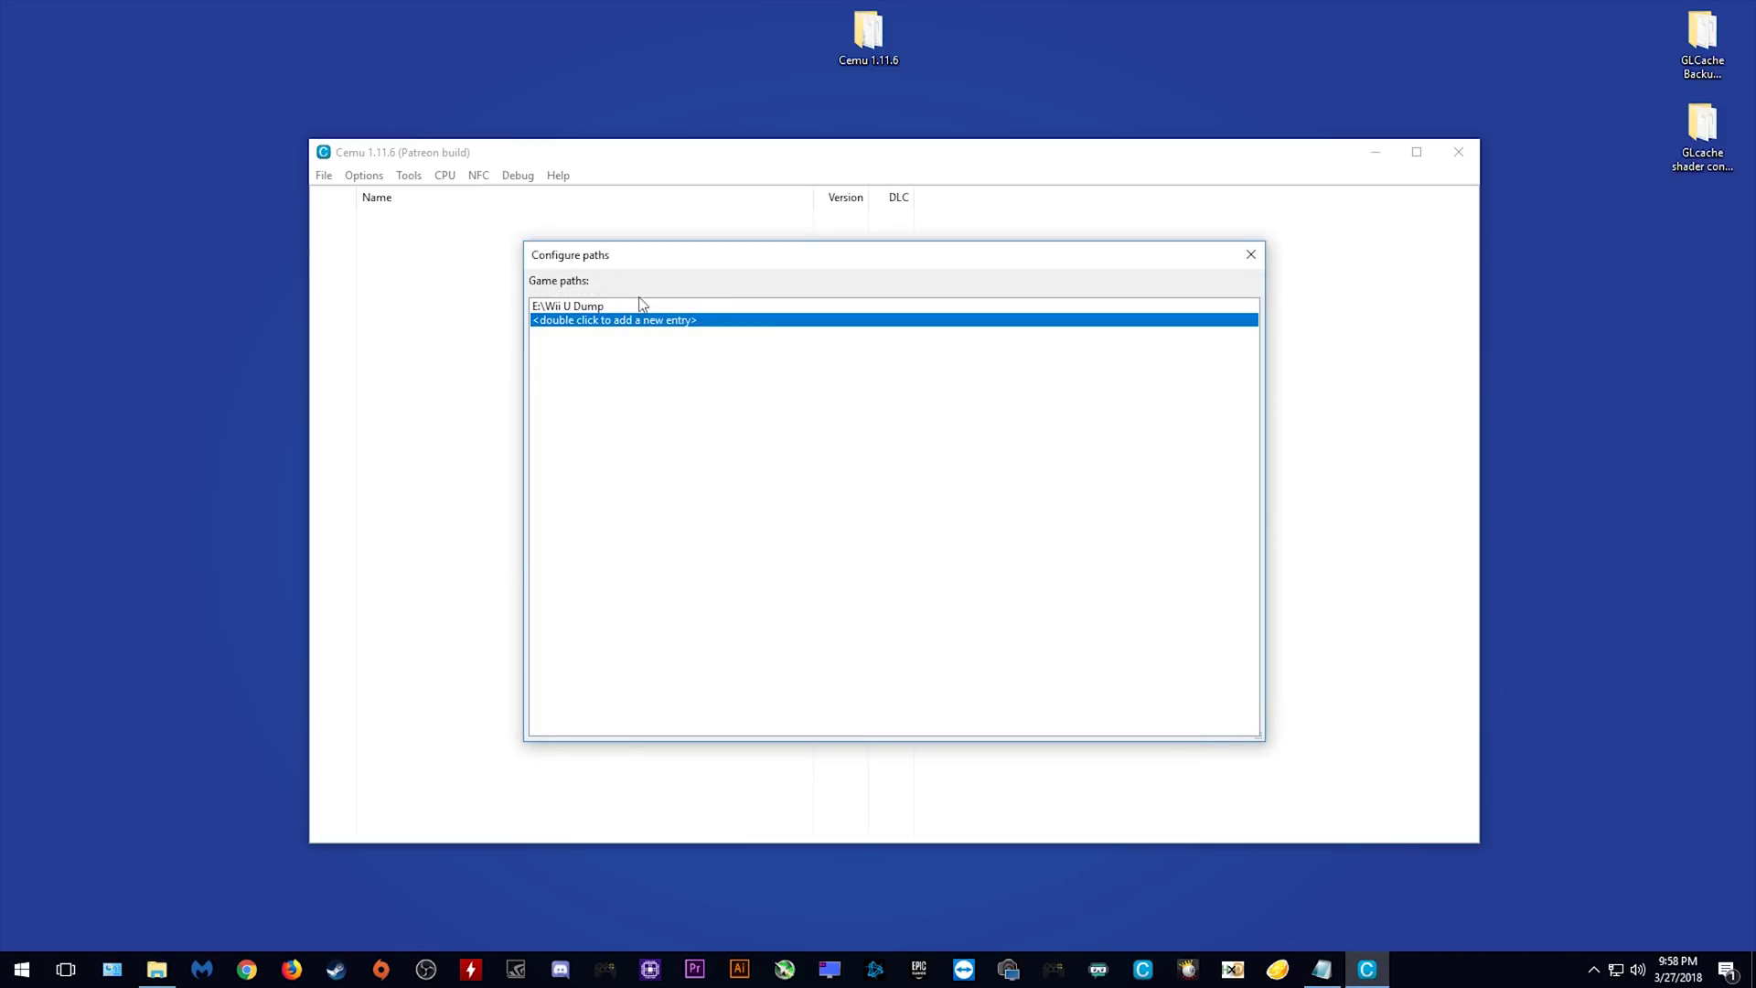
click(1250, 256)
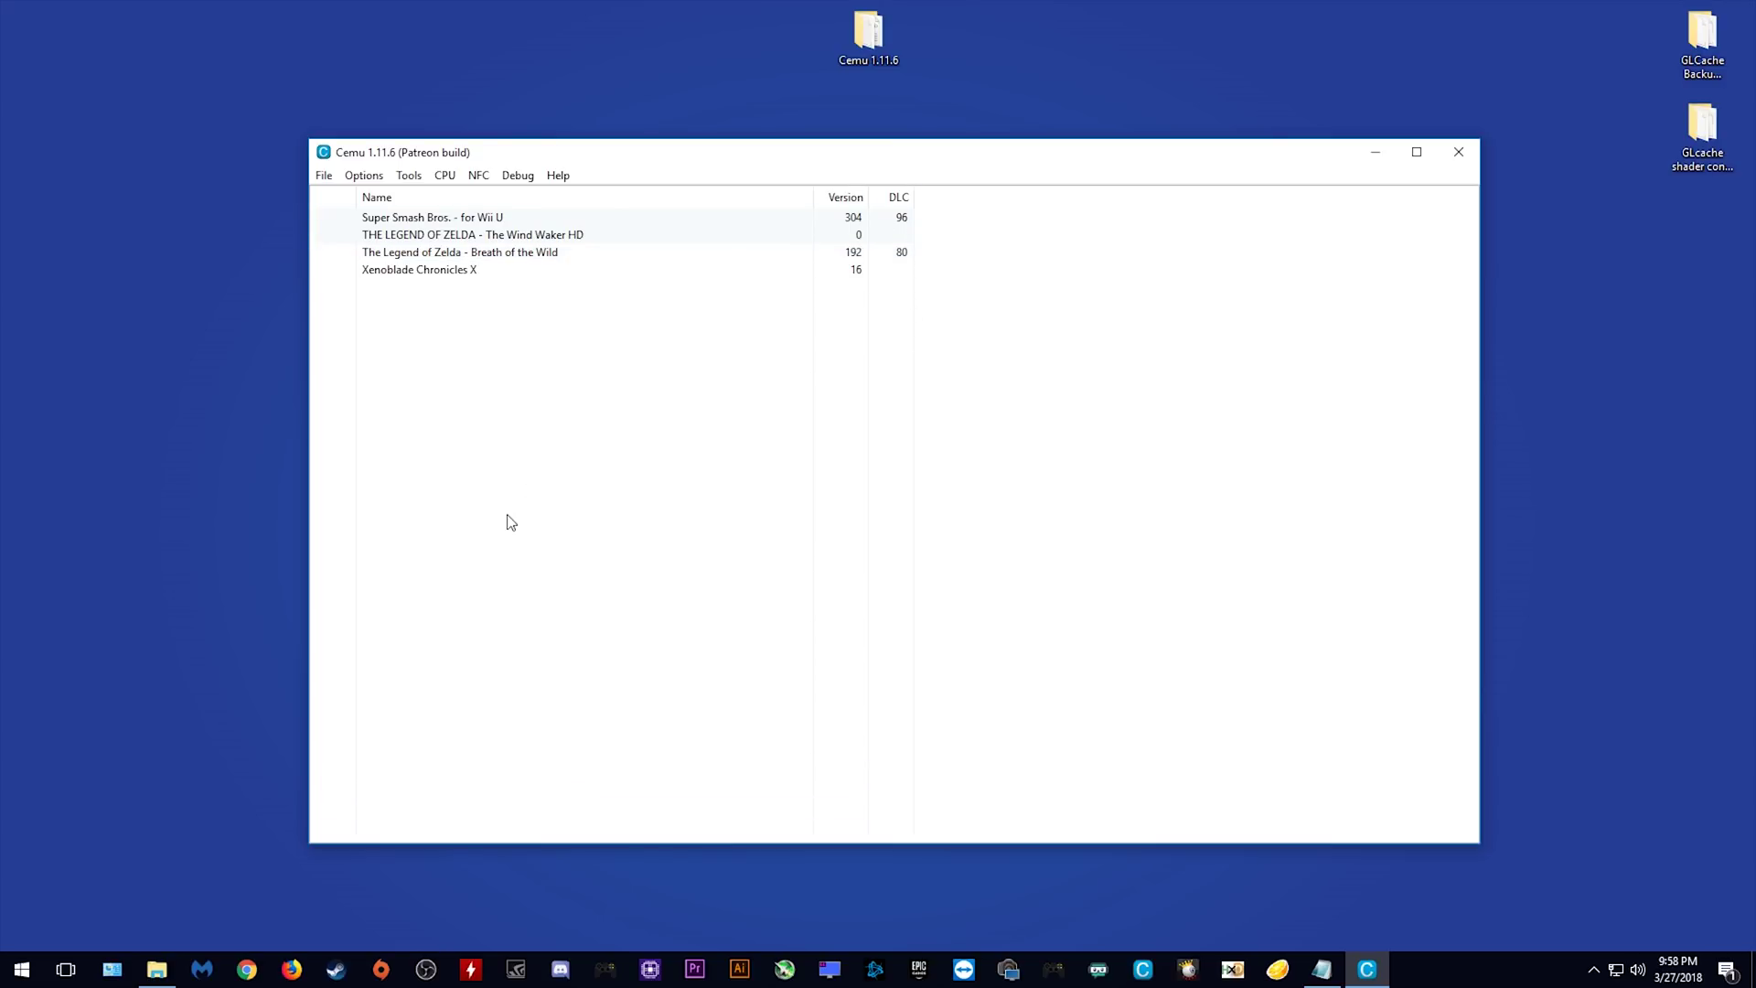
Open the game profile of The Legend of Zelda - Breath of the Wild and set accurateShaderMul to min
right_click(515, 255)
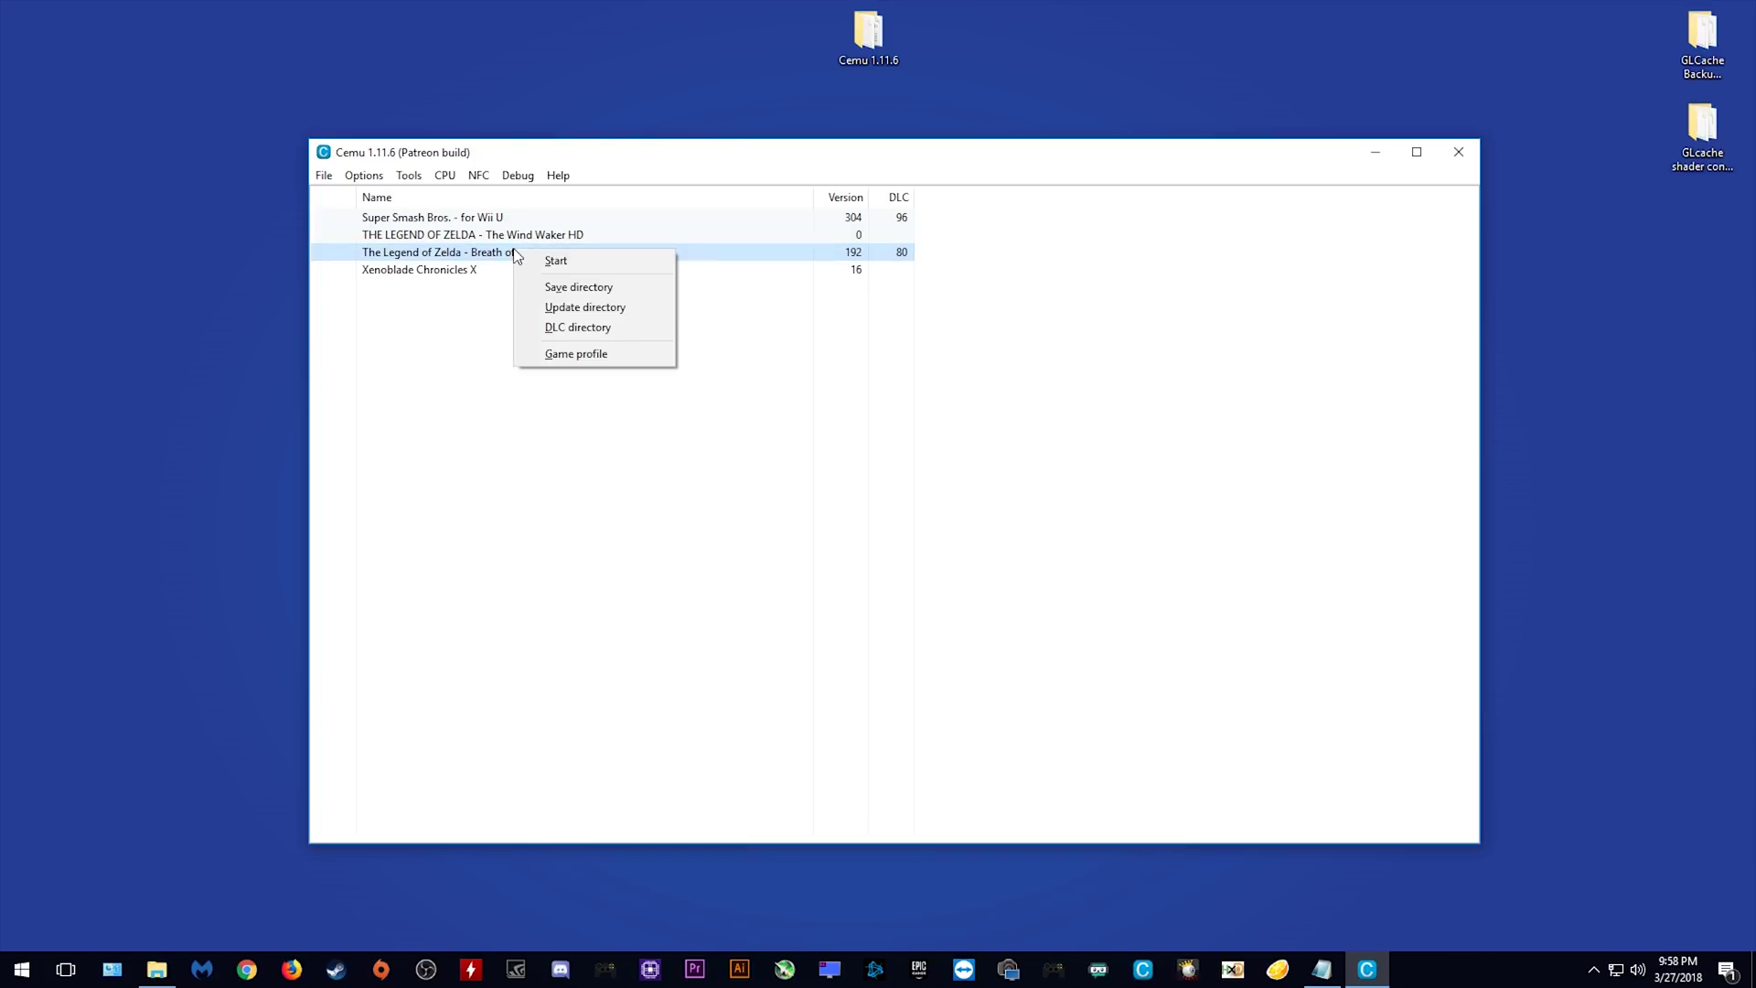
click(591, 353)
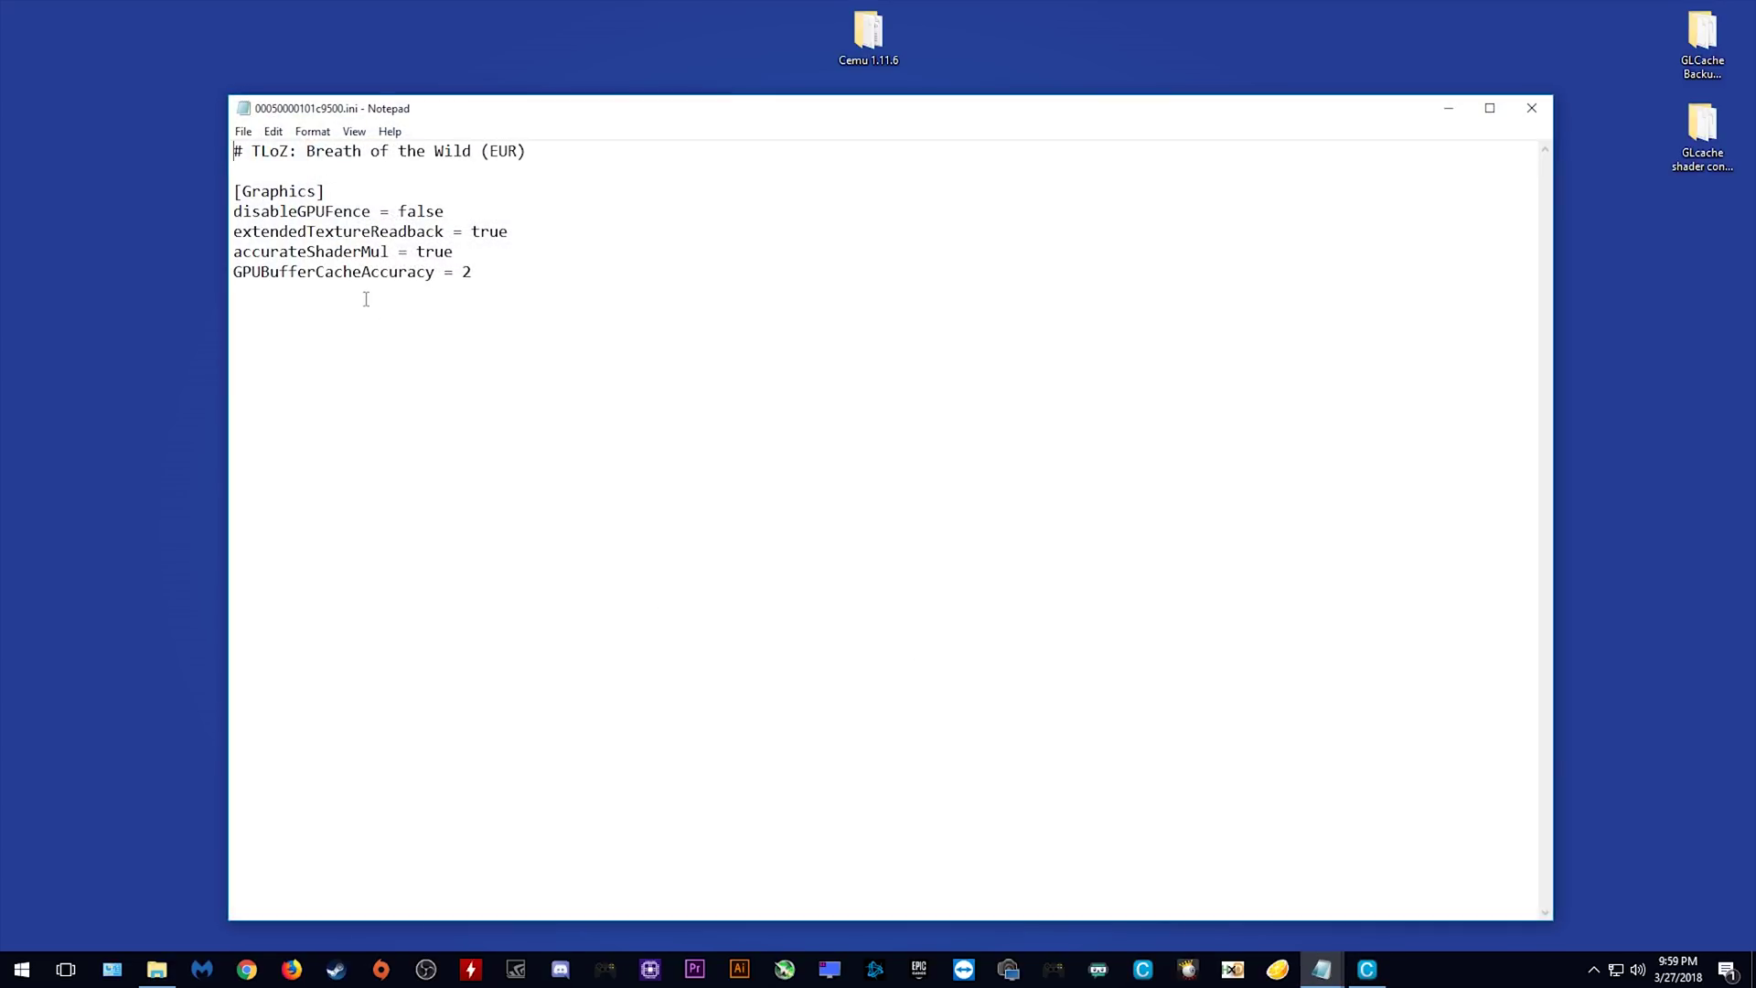
drag(644, 119, 629, 110)
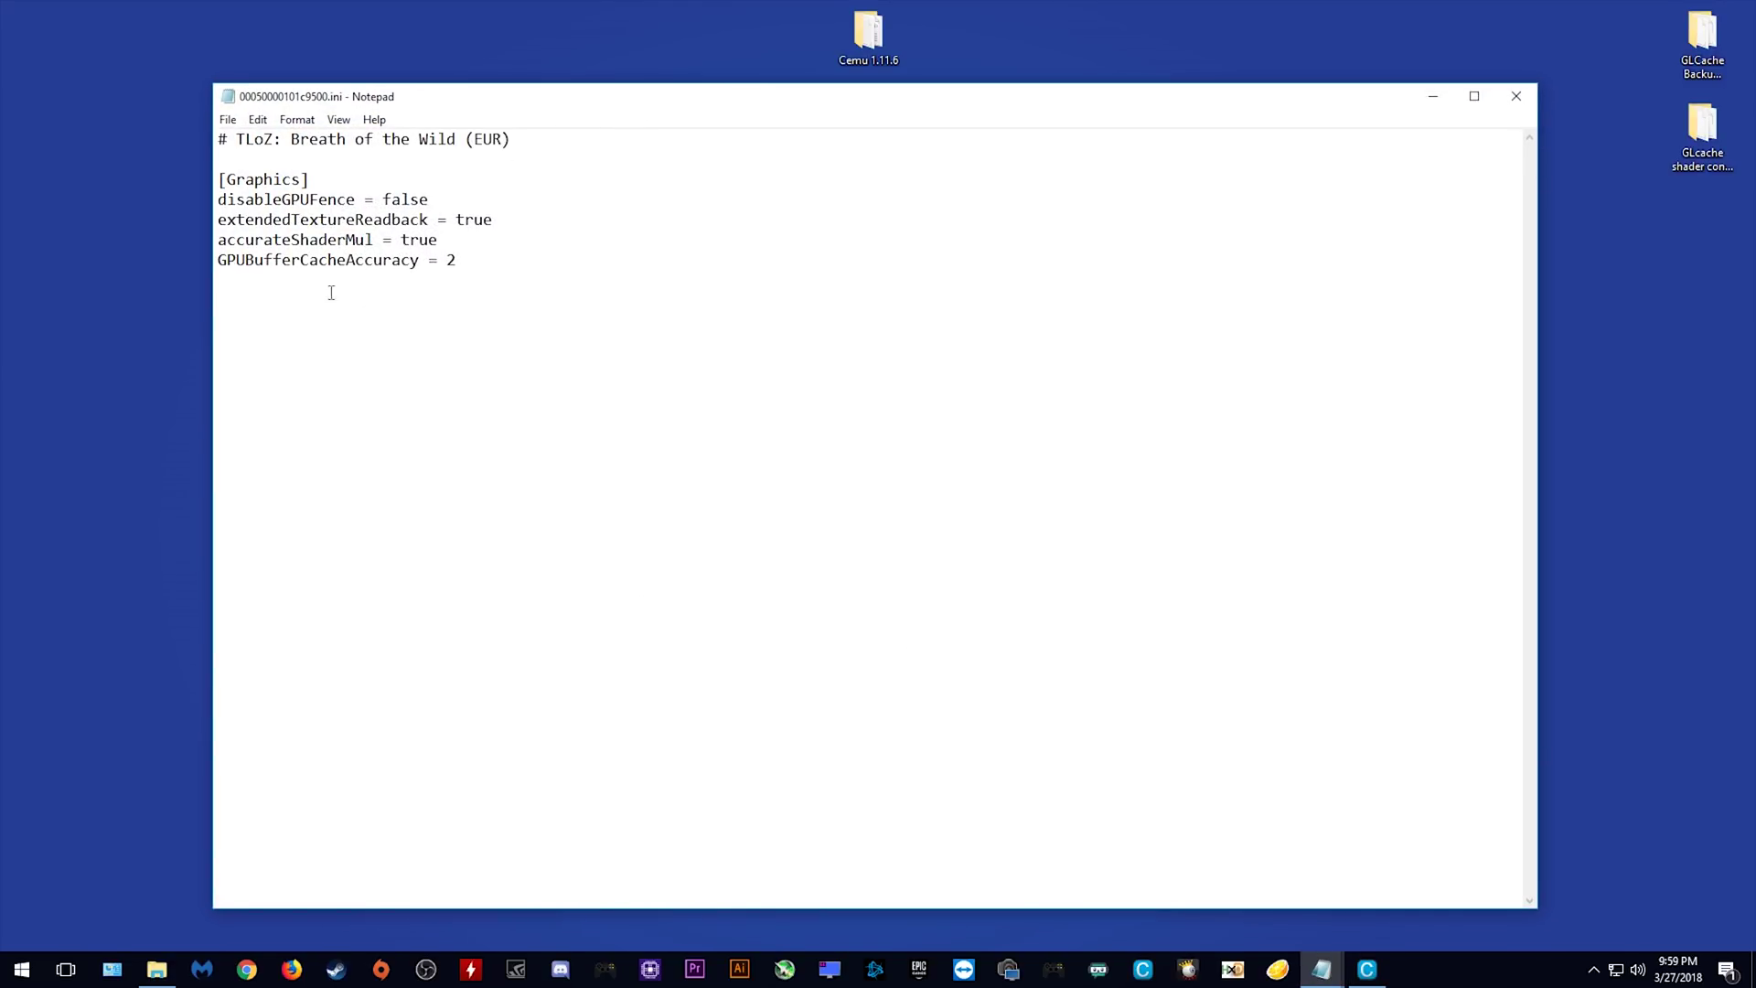
drag(439, 241, 402, 240)
text(min)
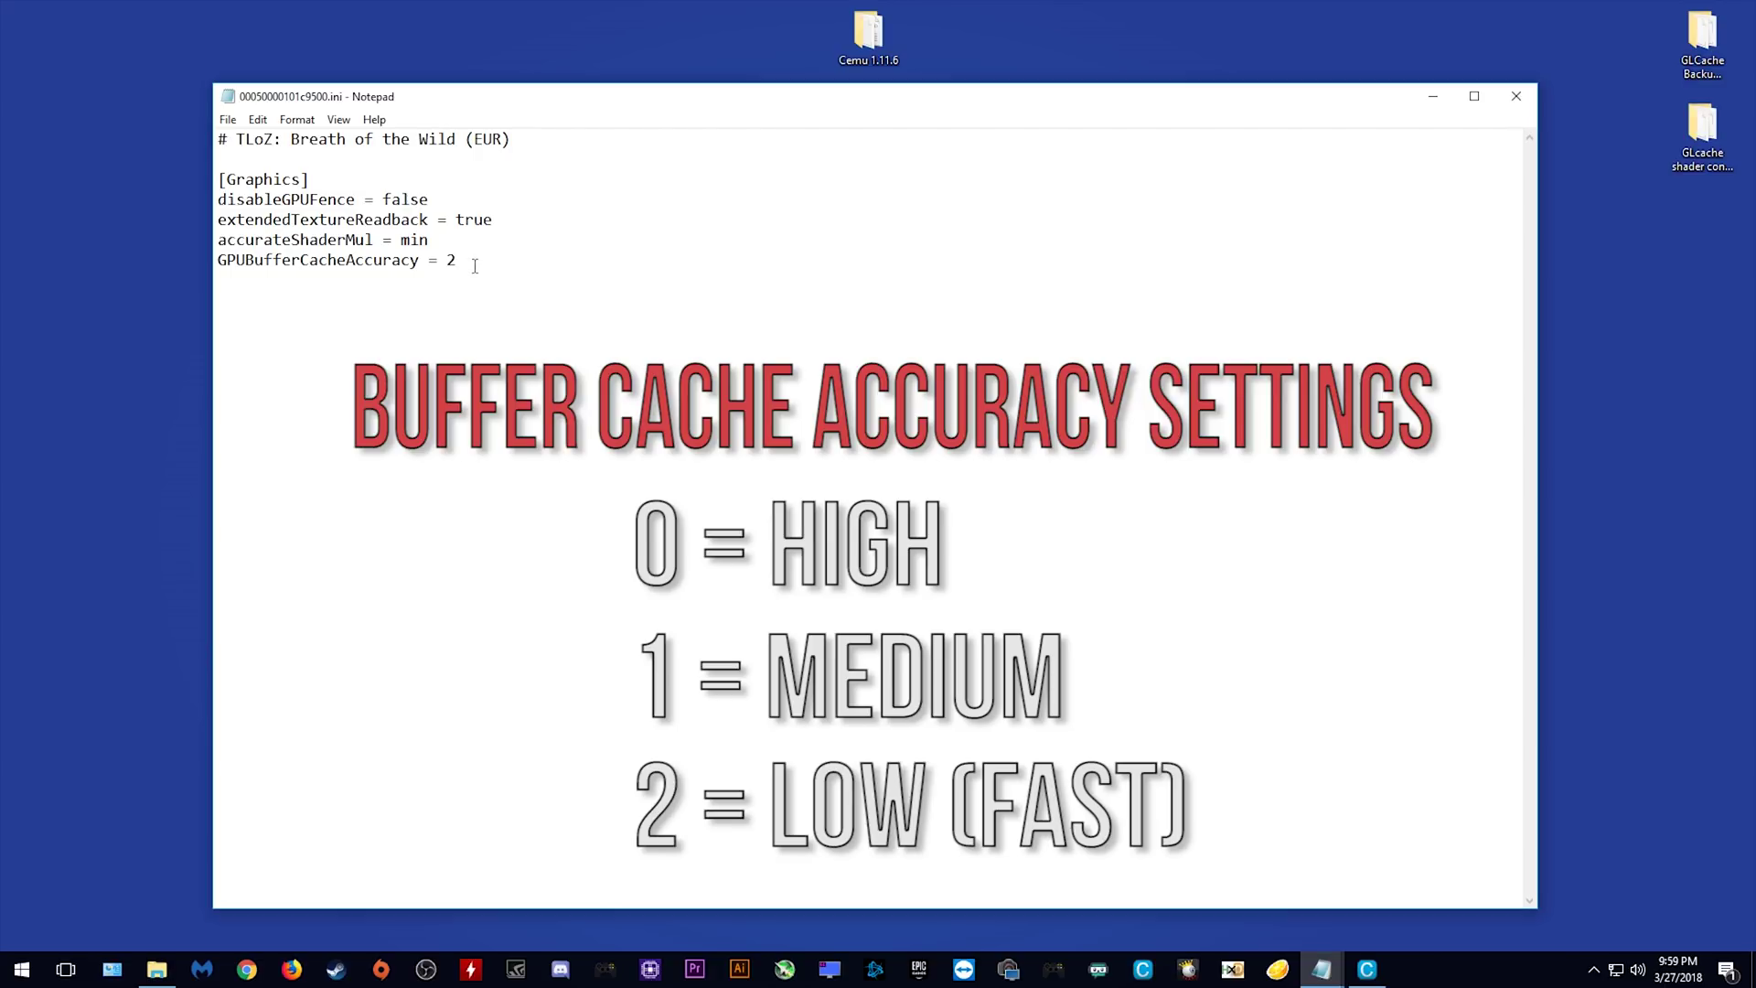
Add a [CPU] section below the graphics settings with the line cpuMode = Triplecore-Recompiler
key(Return)
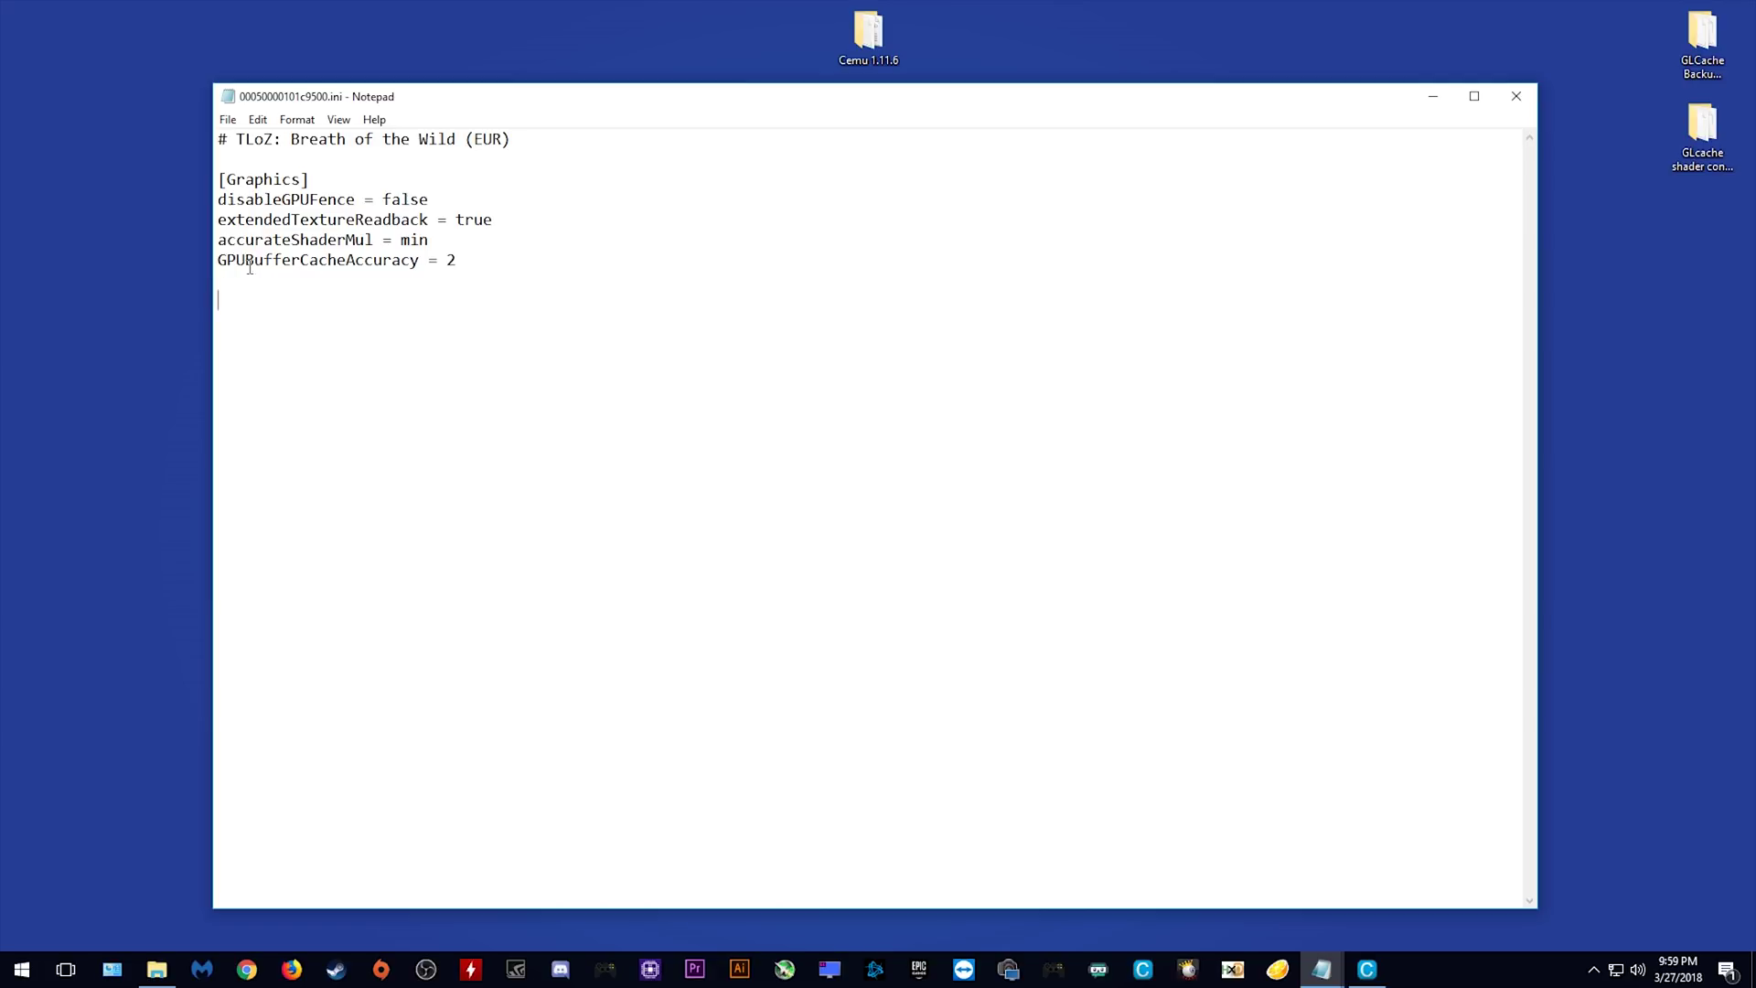
text([])
key(Left)
text(CPU)
key(Return)
text(cpuMode)
text(Triplecore-Recompiler)
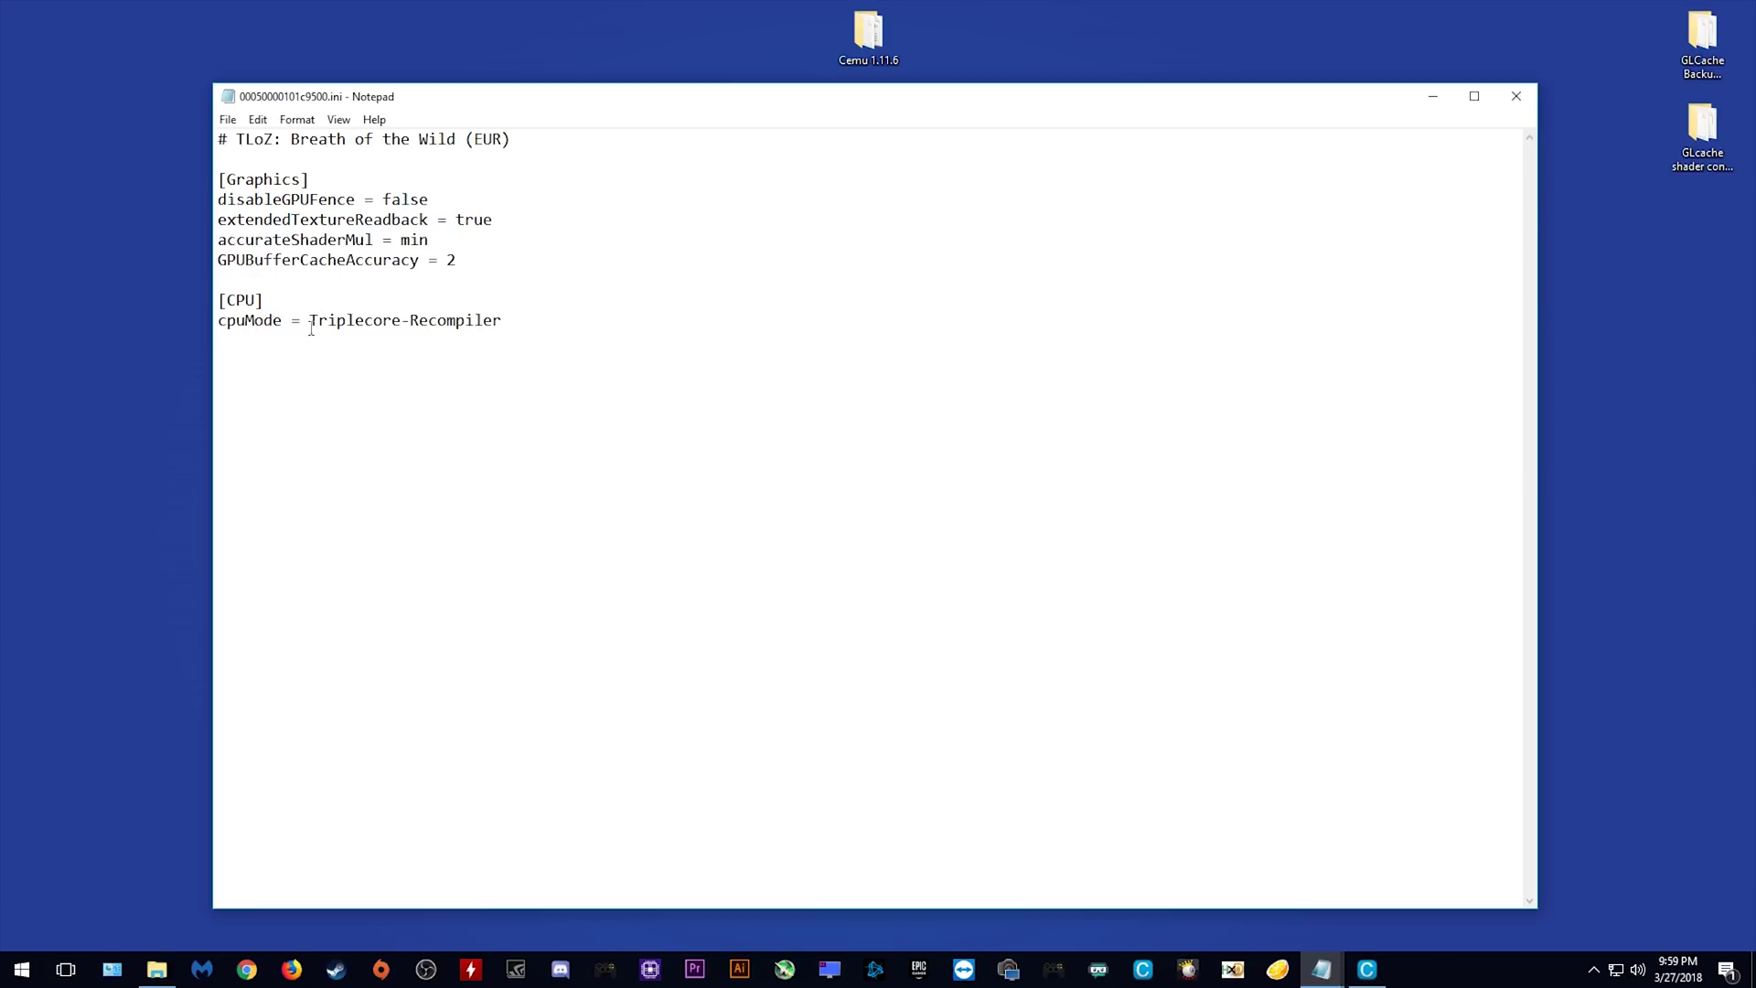
Try Dualcore-Recompiler as the cpuMode value and restore it to Triplecore-Recompiler
drag(402, 320, 310, 320)
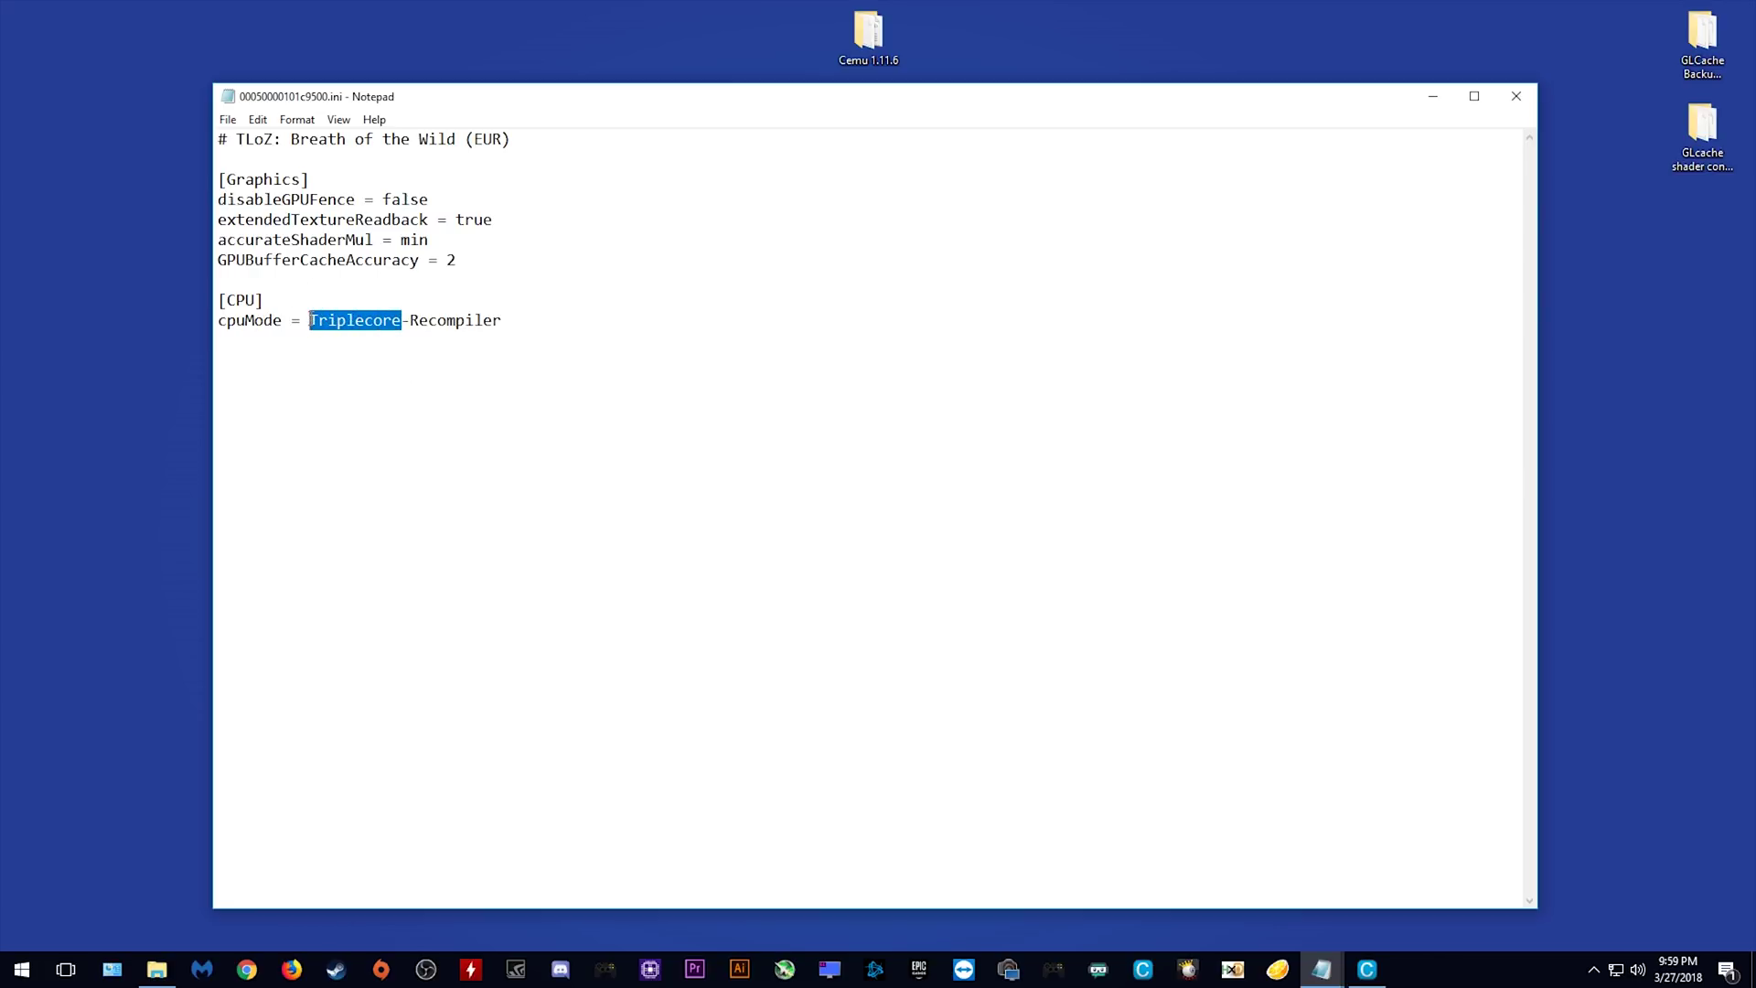
key(BackSpace)
text(Dualcor)
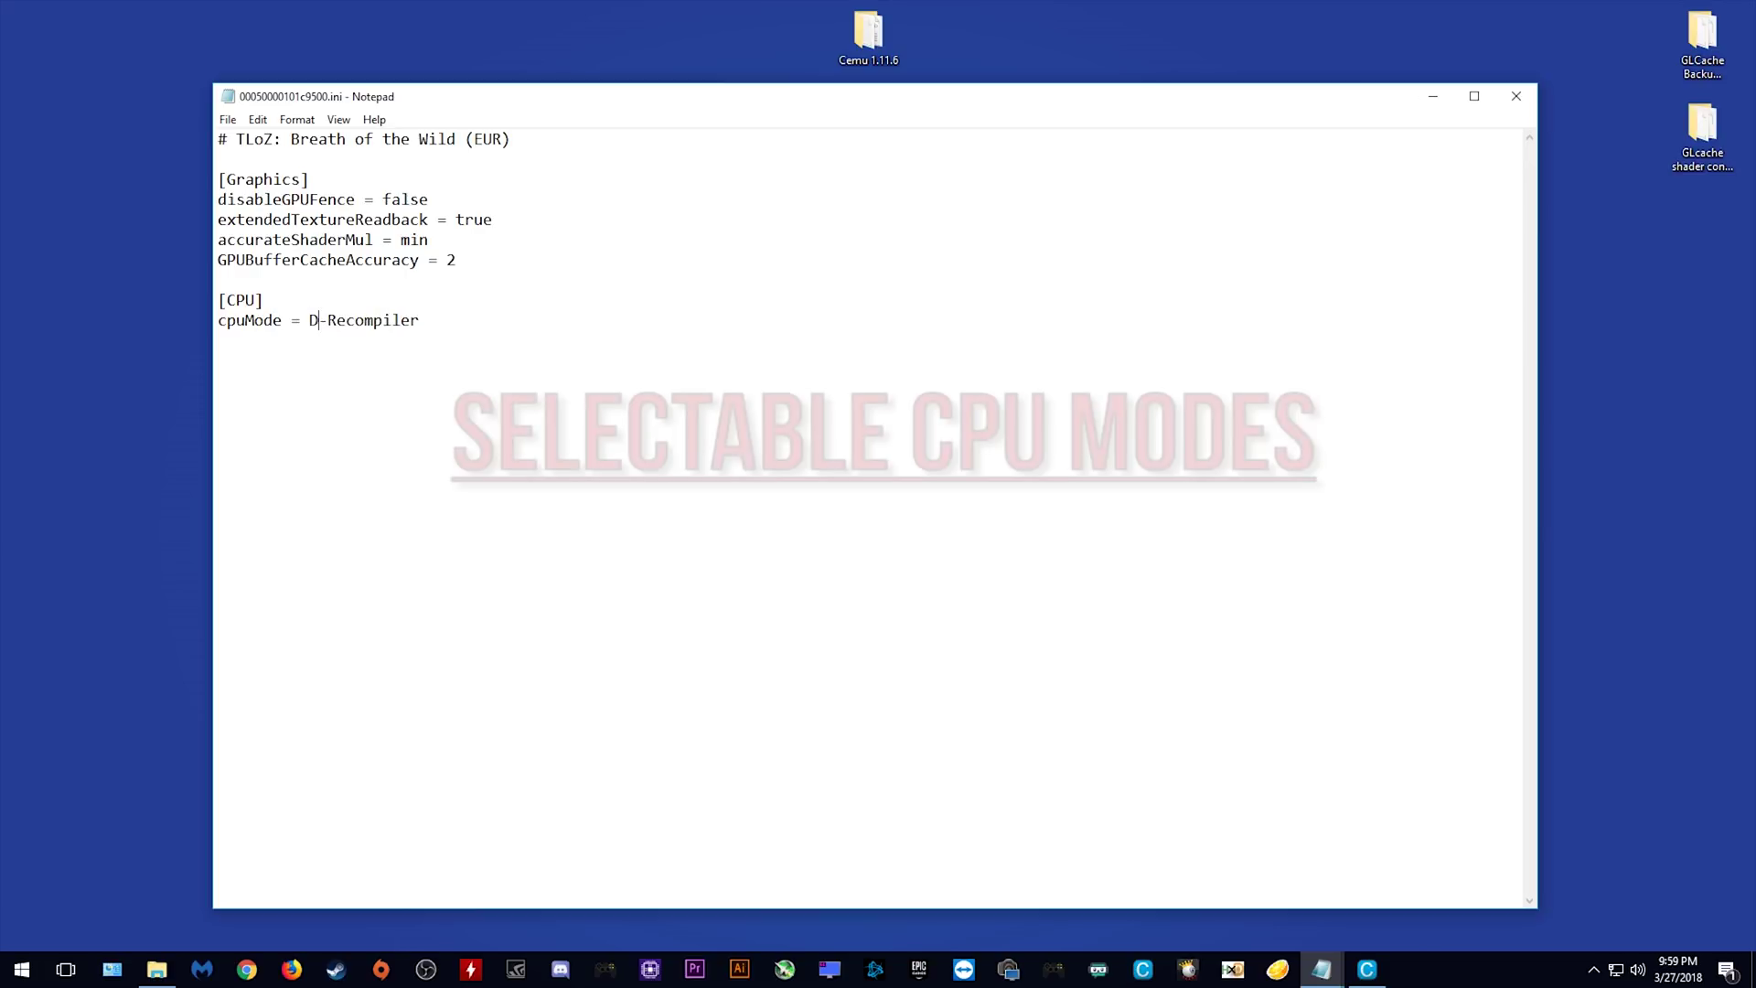
text(e)
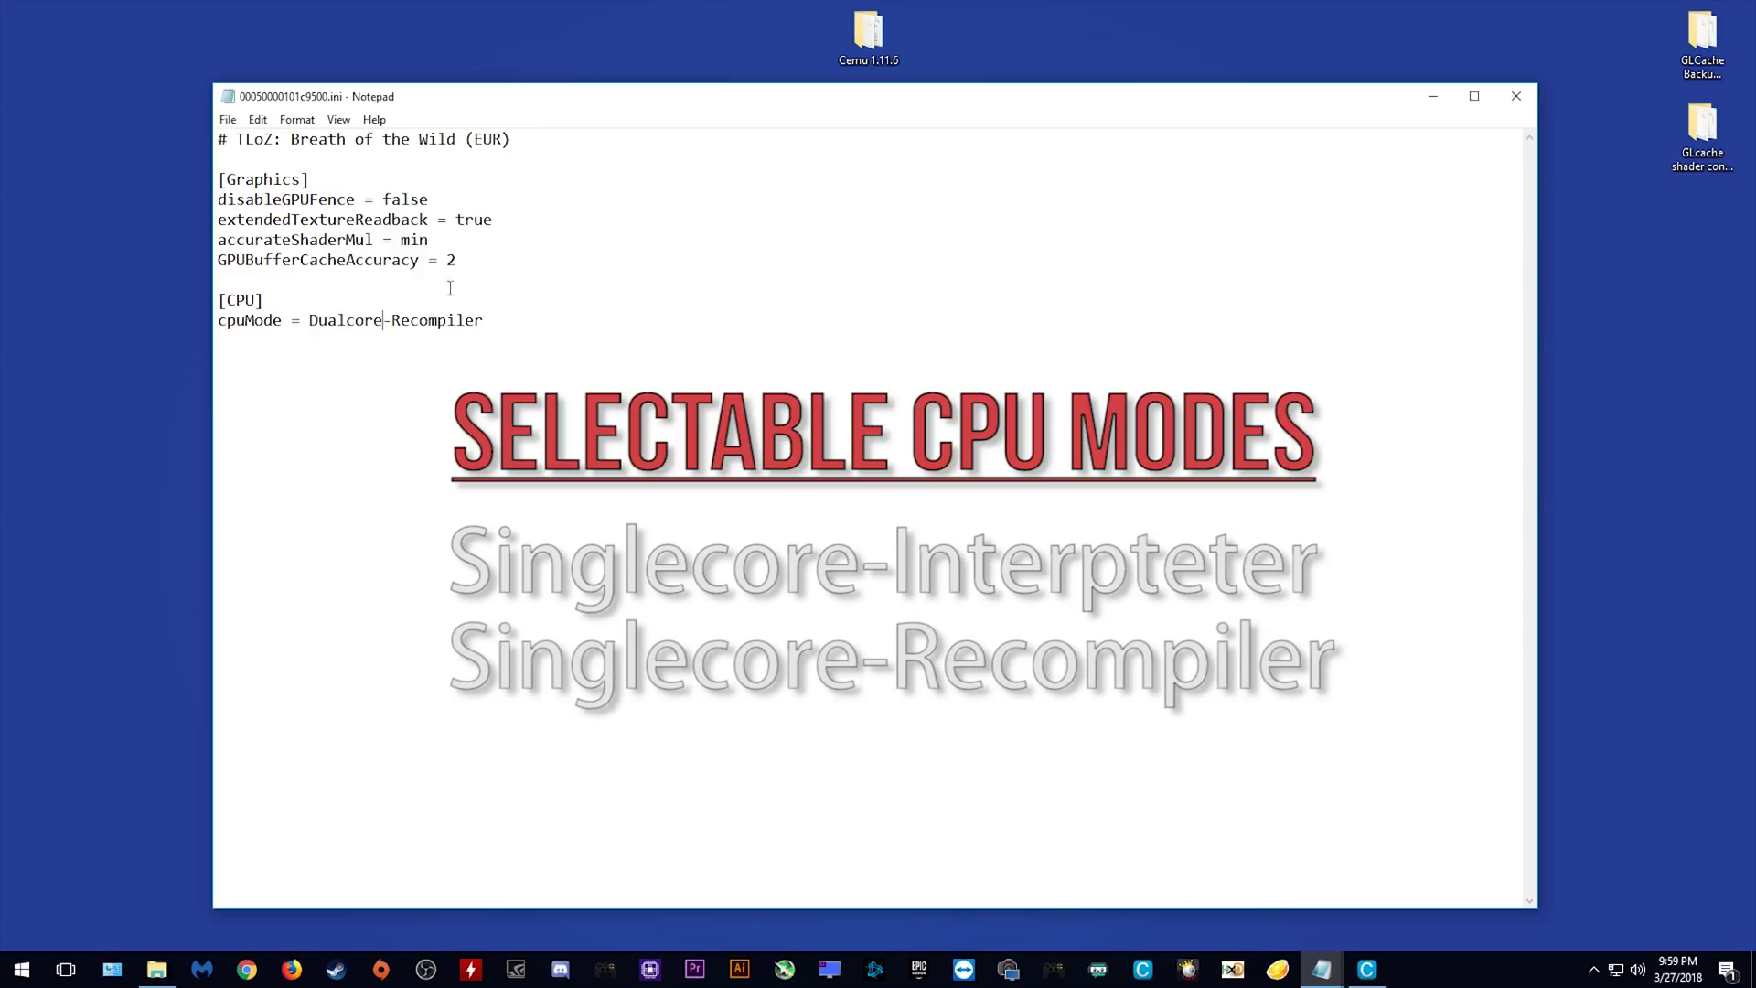
drag(384, 320, 313, 322)
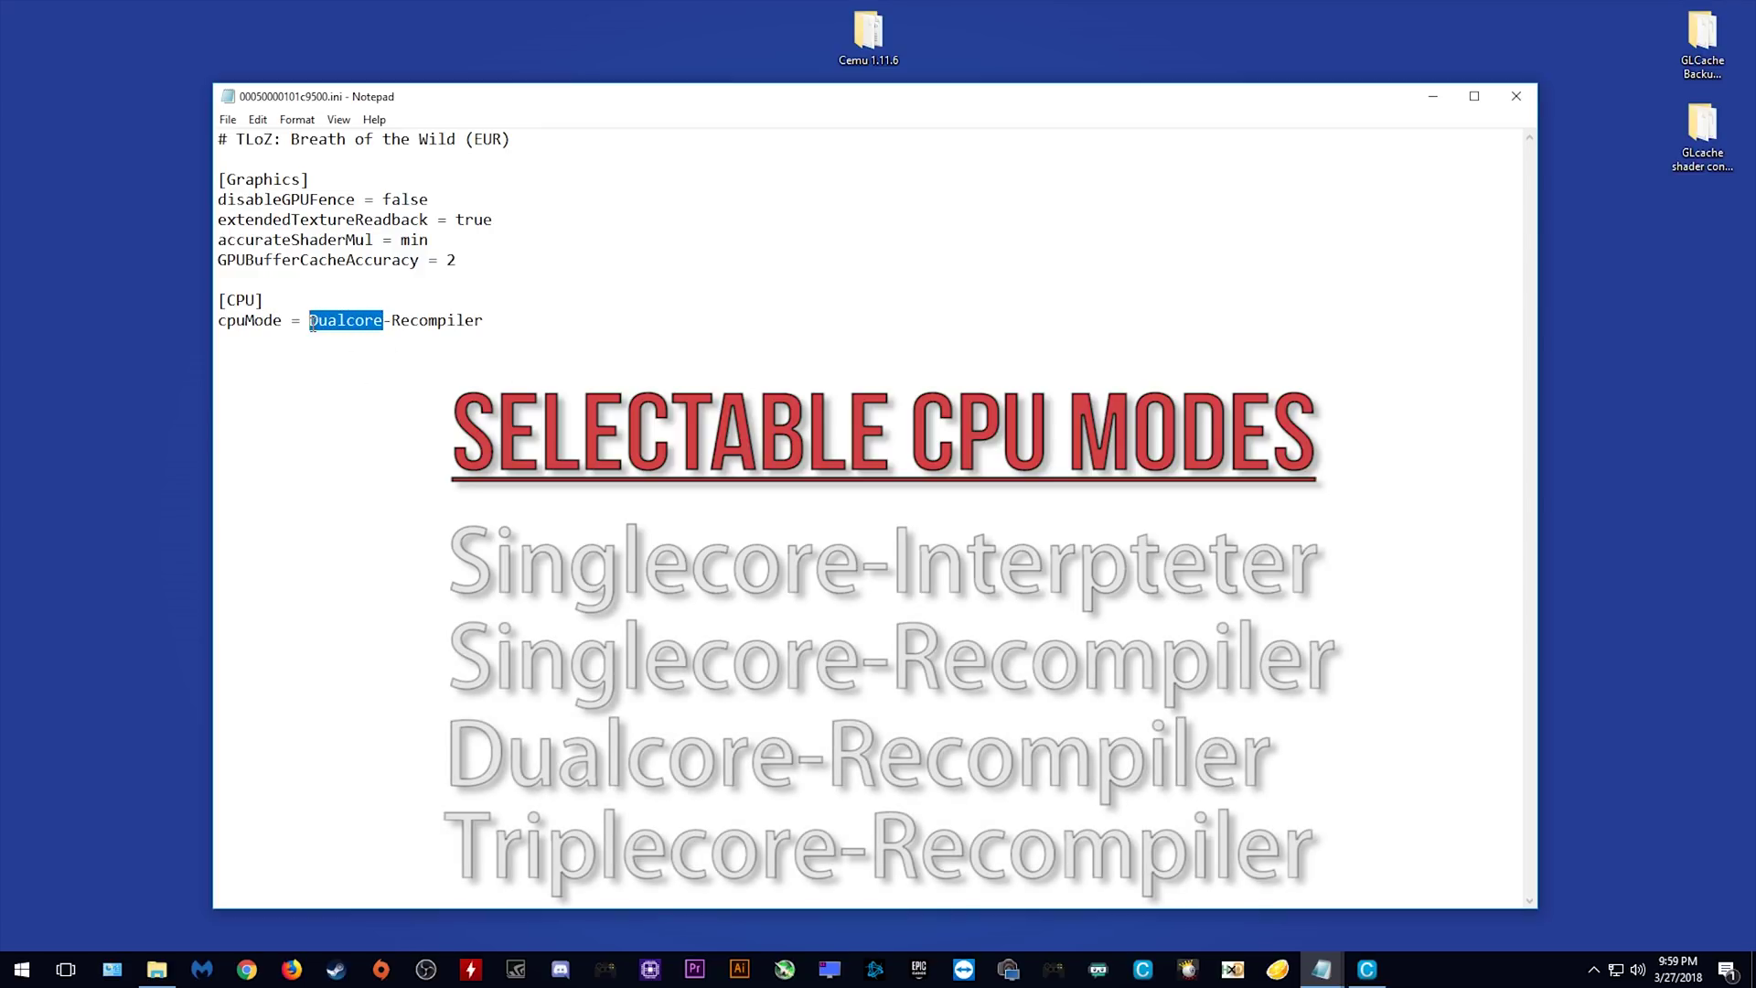
text(Triplecor)
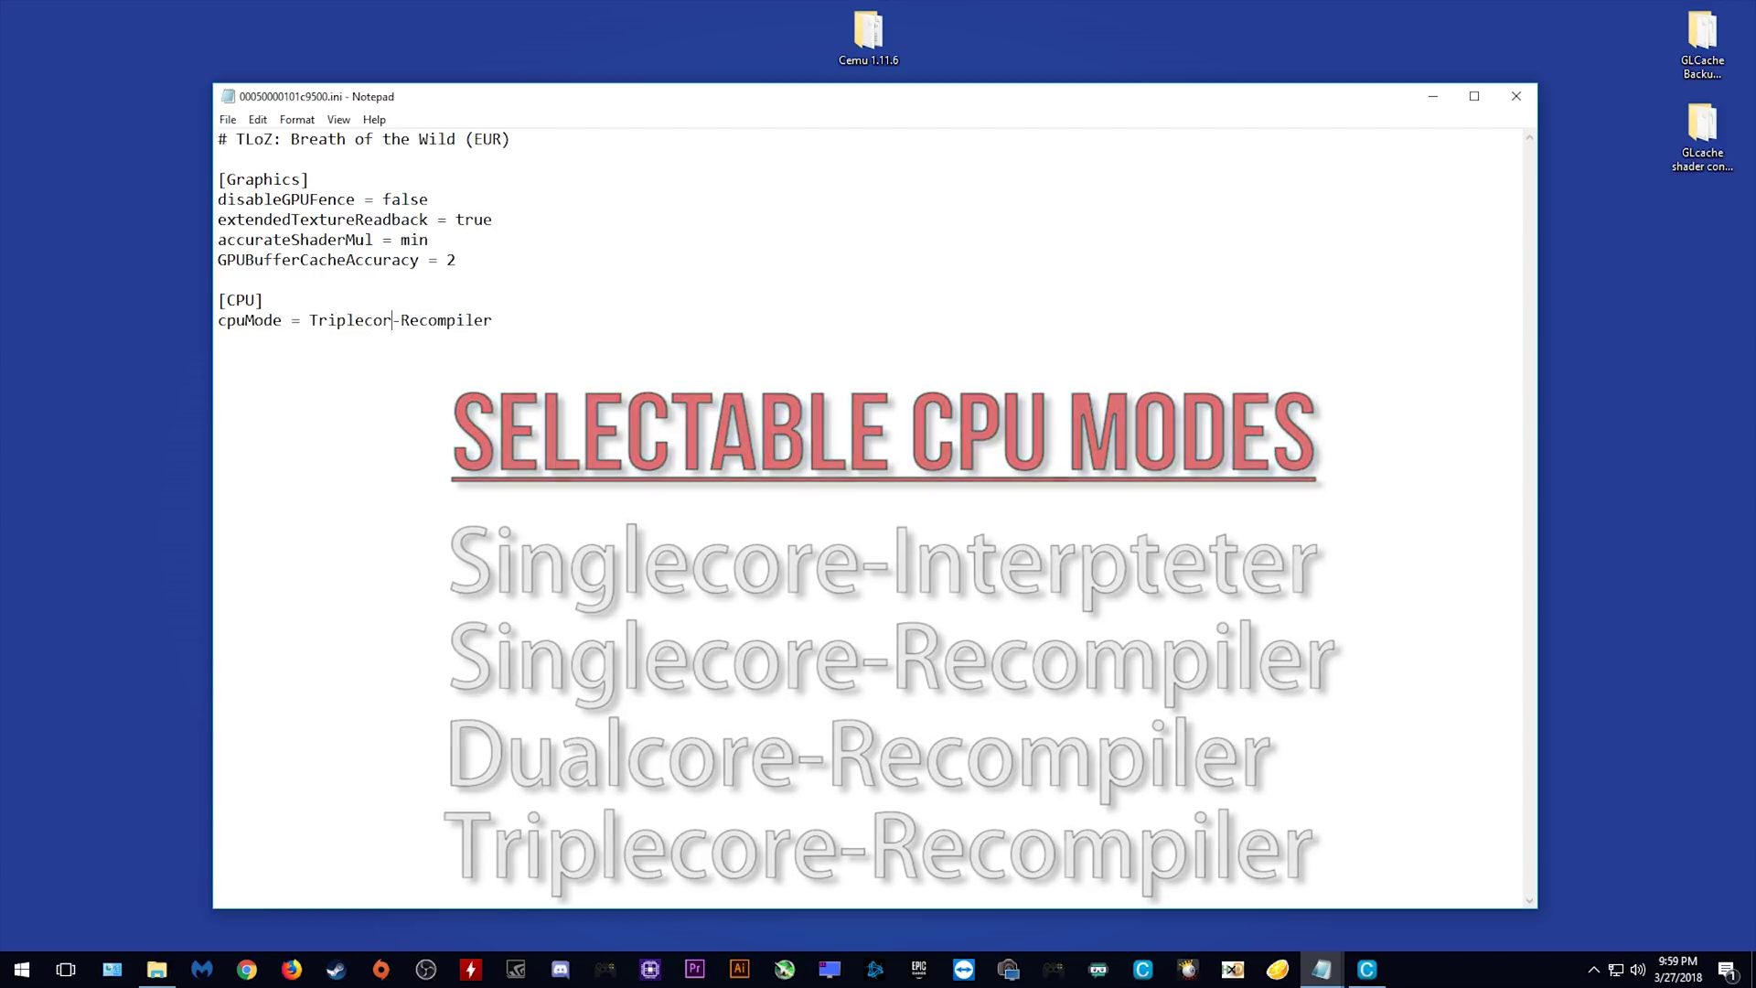
text(e)
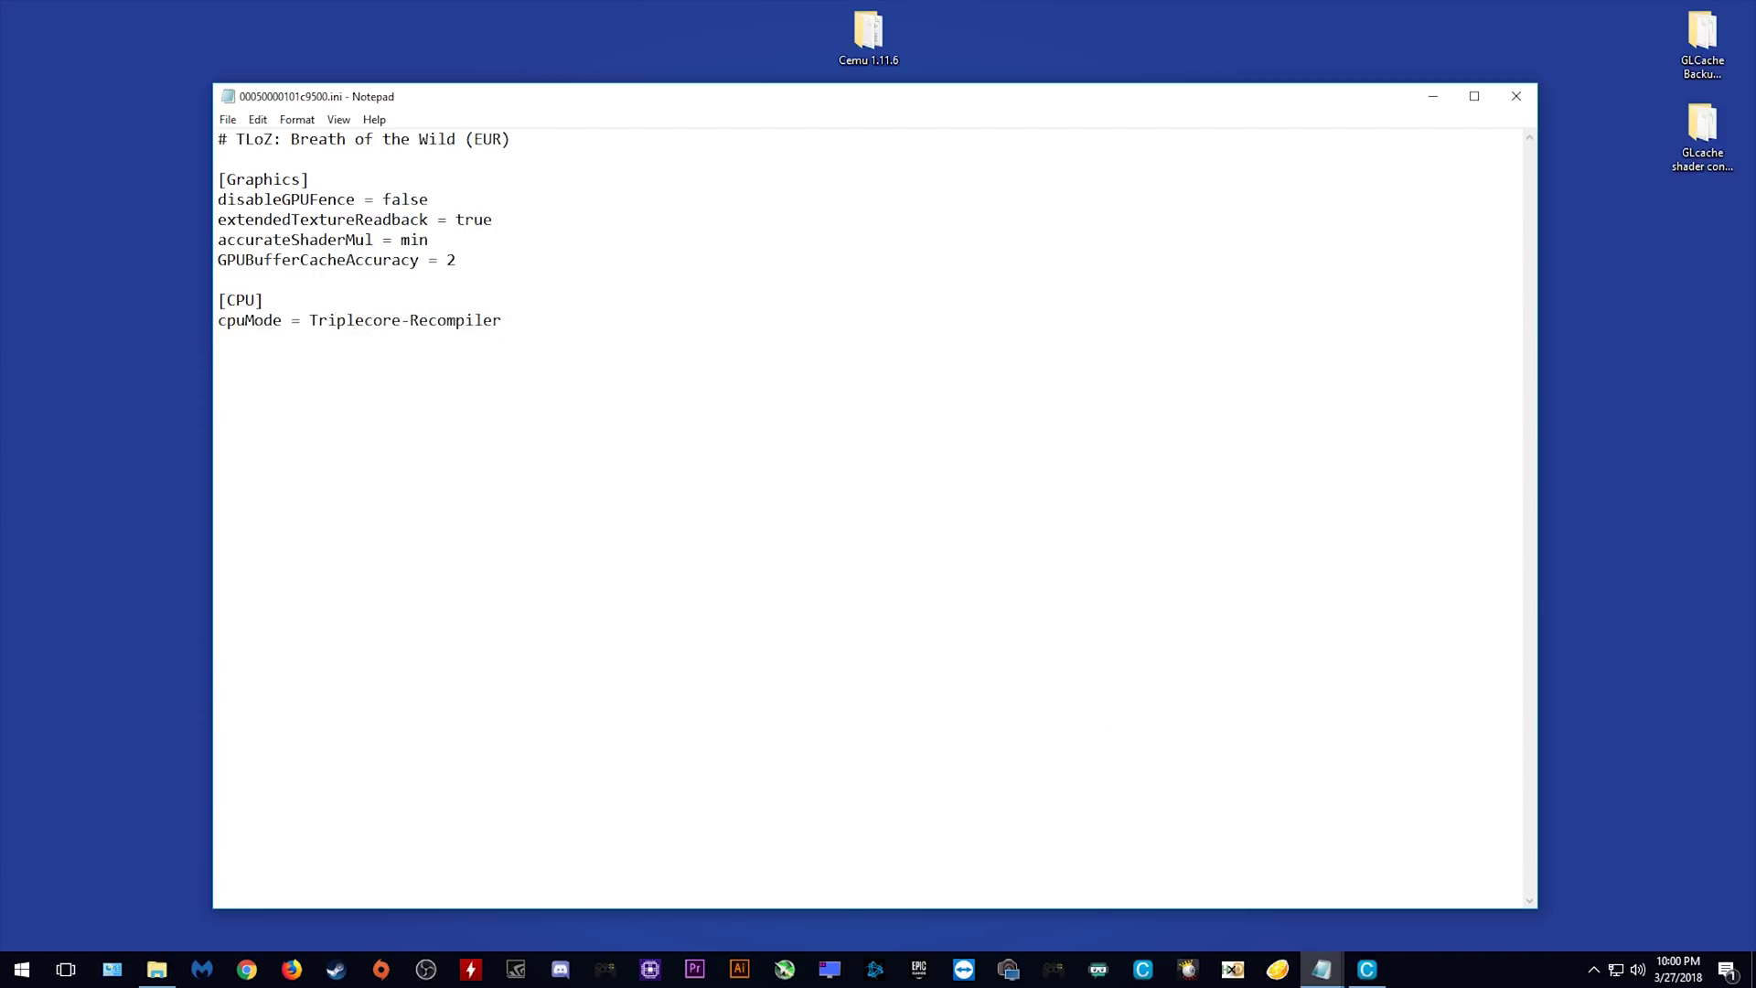
Add a [General] section at the end of the profile with the line useRDTSC = FALSE
text([])
key(Left)
text(General)
text(use)
text(RDTSC)
text( =)
text(FALSE)
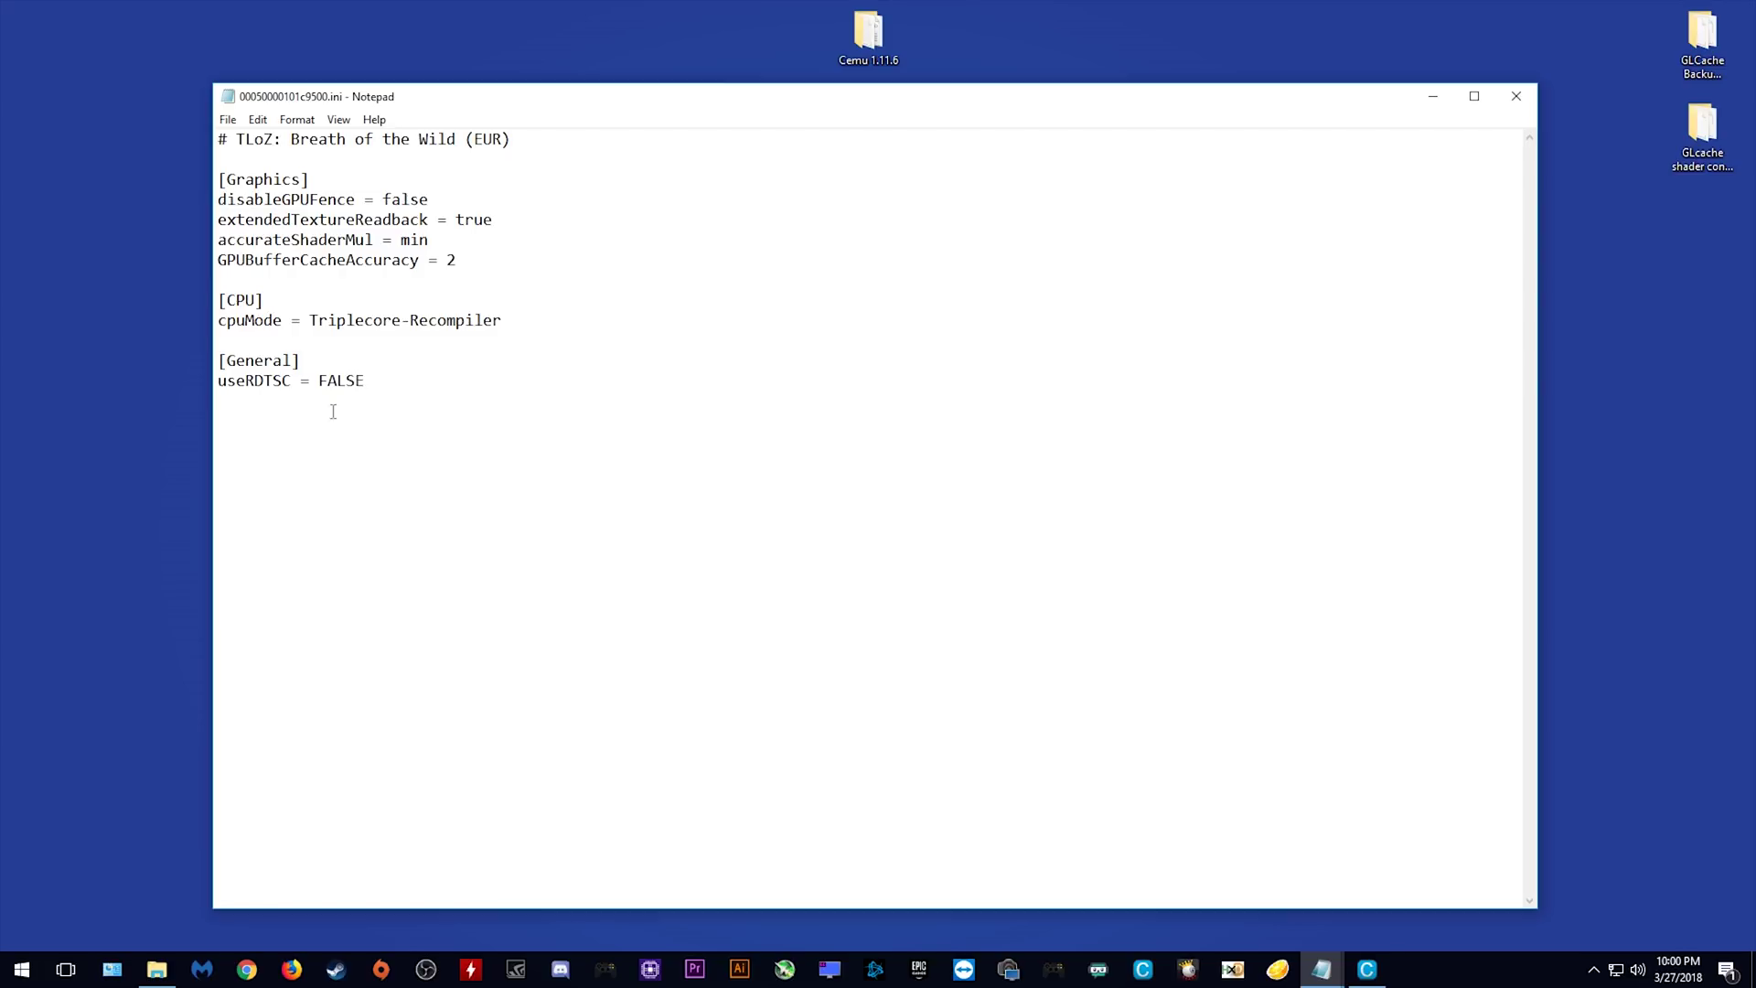
Rewrite the useRDTSC value as lowercase false, then save and close the game profile
key(BackSpace)
key(BackSpace)
key(BackSpace)
key(BackSpace)
key(BackSpace)
text(false)
click(228, 119)
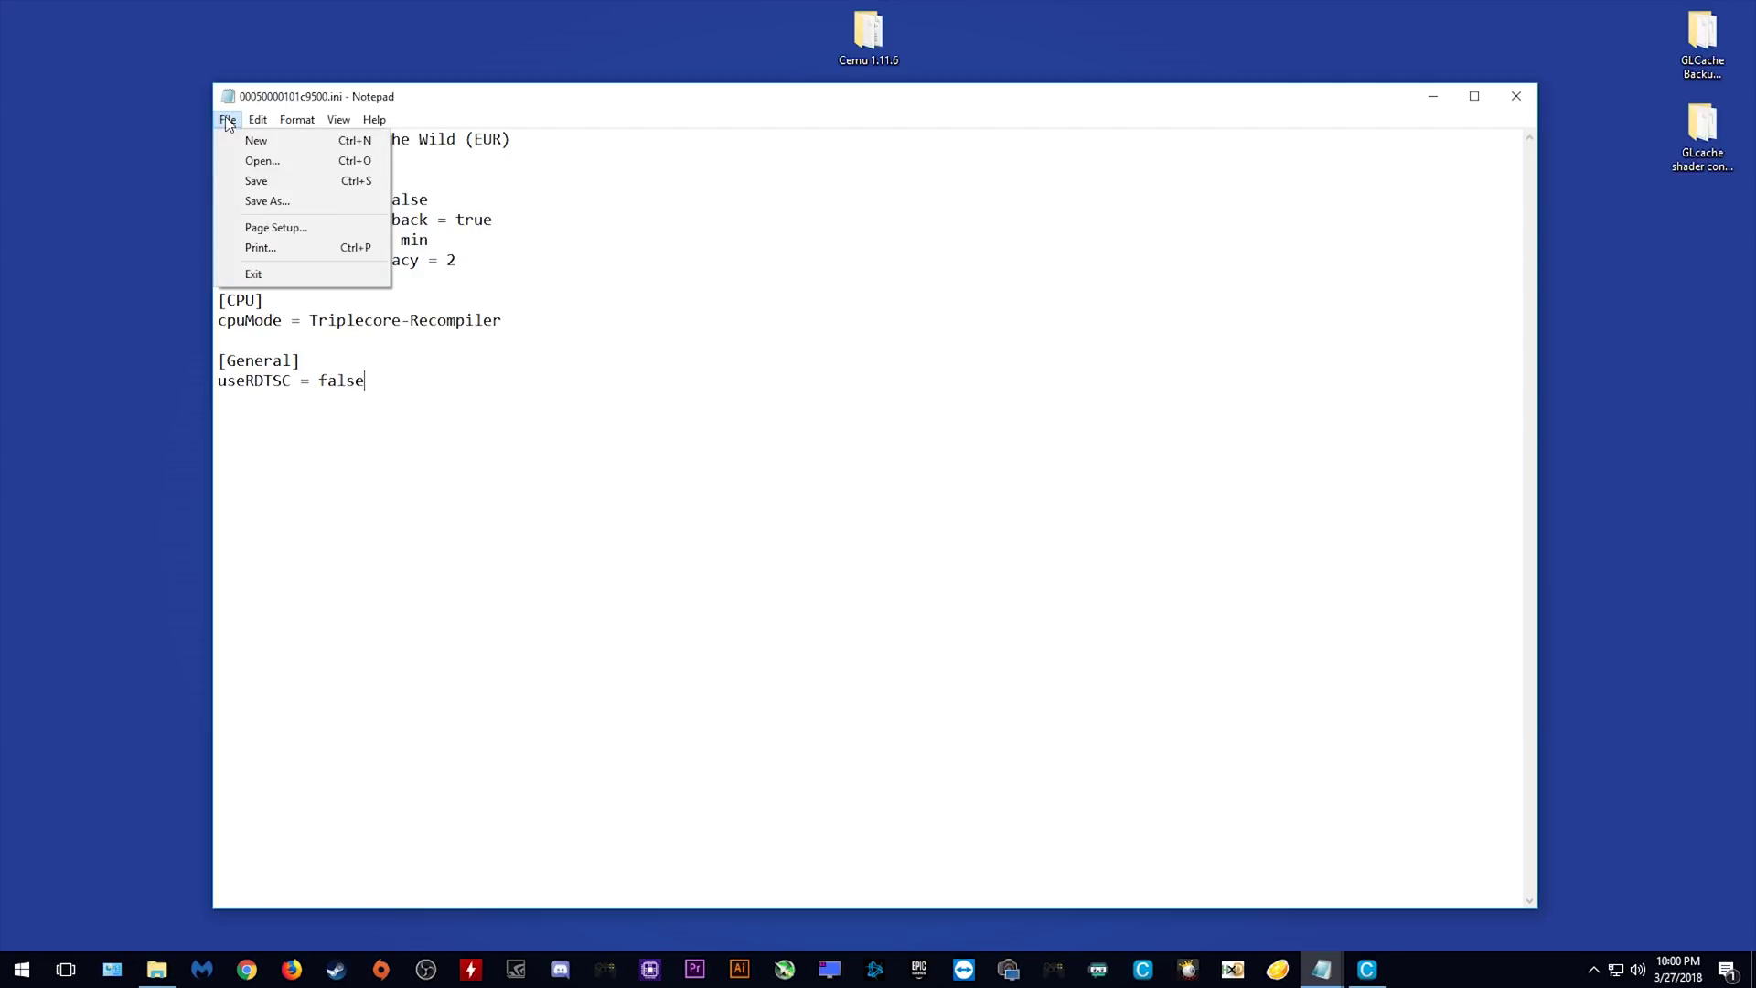
click(268, 180)
click(1515, 95)
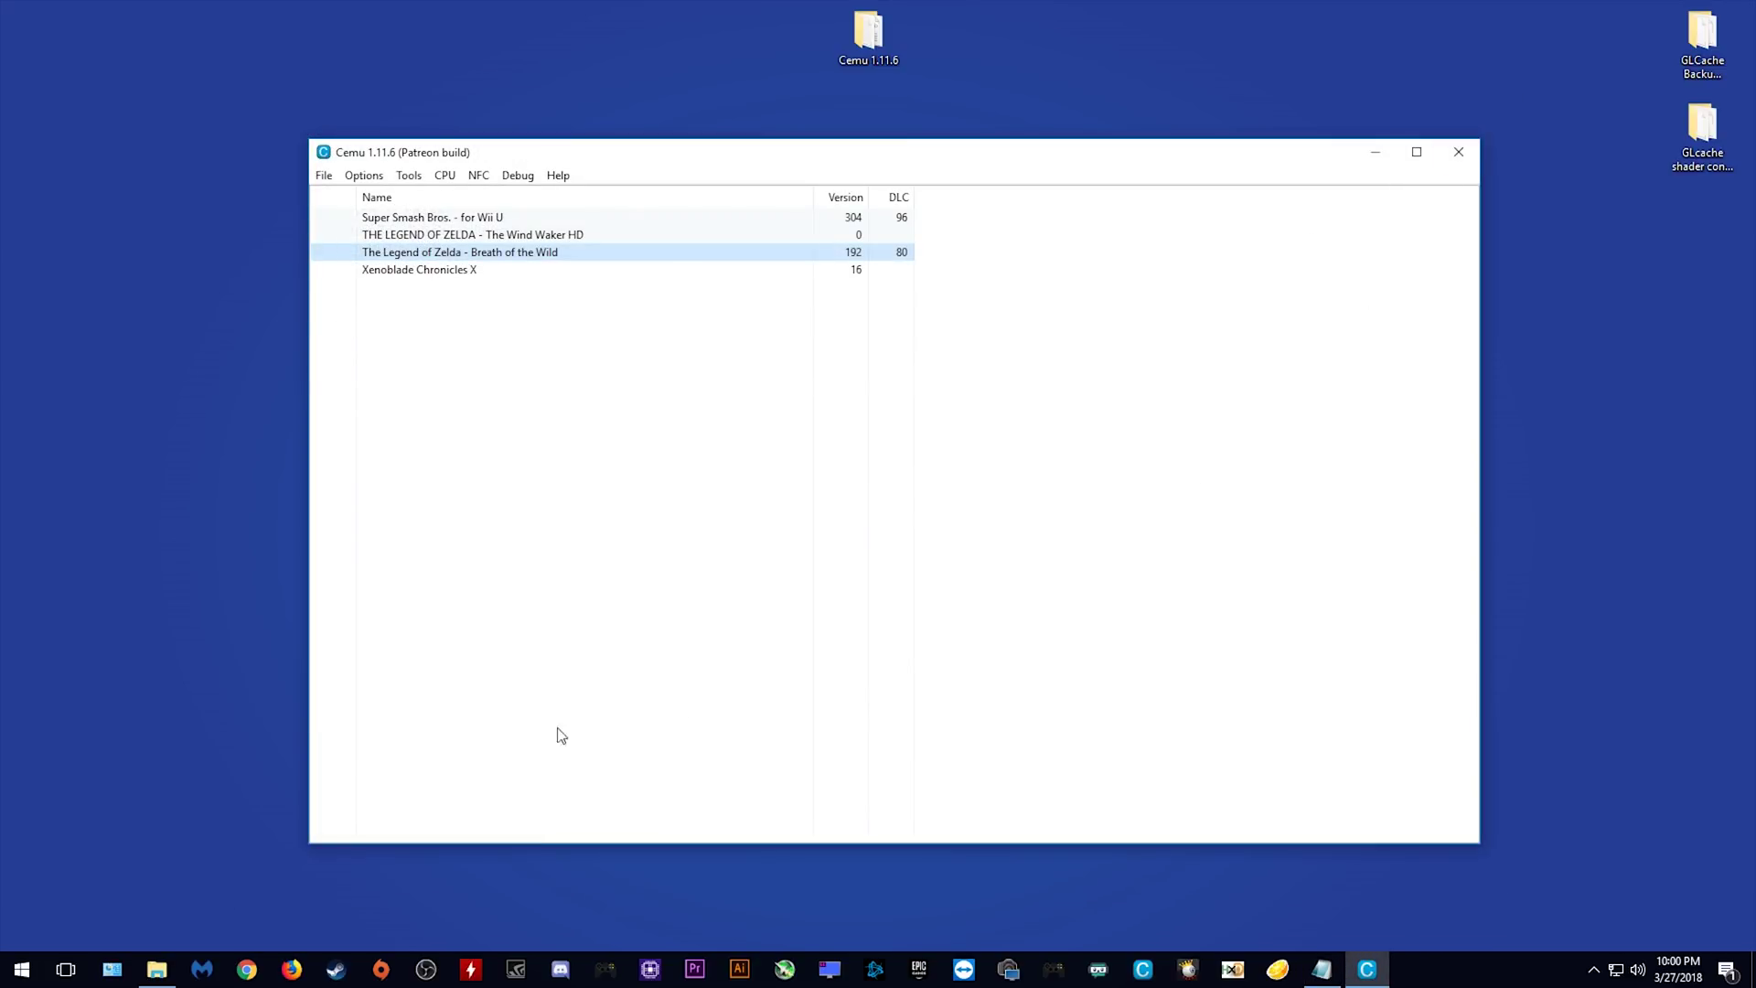
Start Breath of the Wild and check the active CPU mode, GPU buffer cache accuracy and Use RDTSC settings
right_click(425, 256)
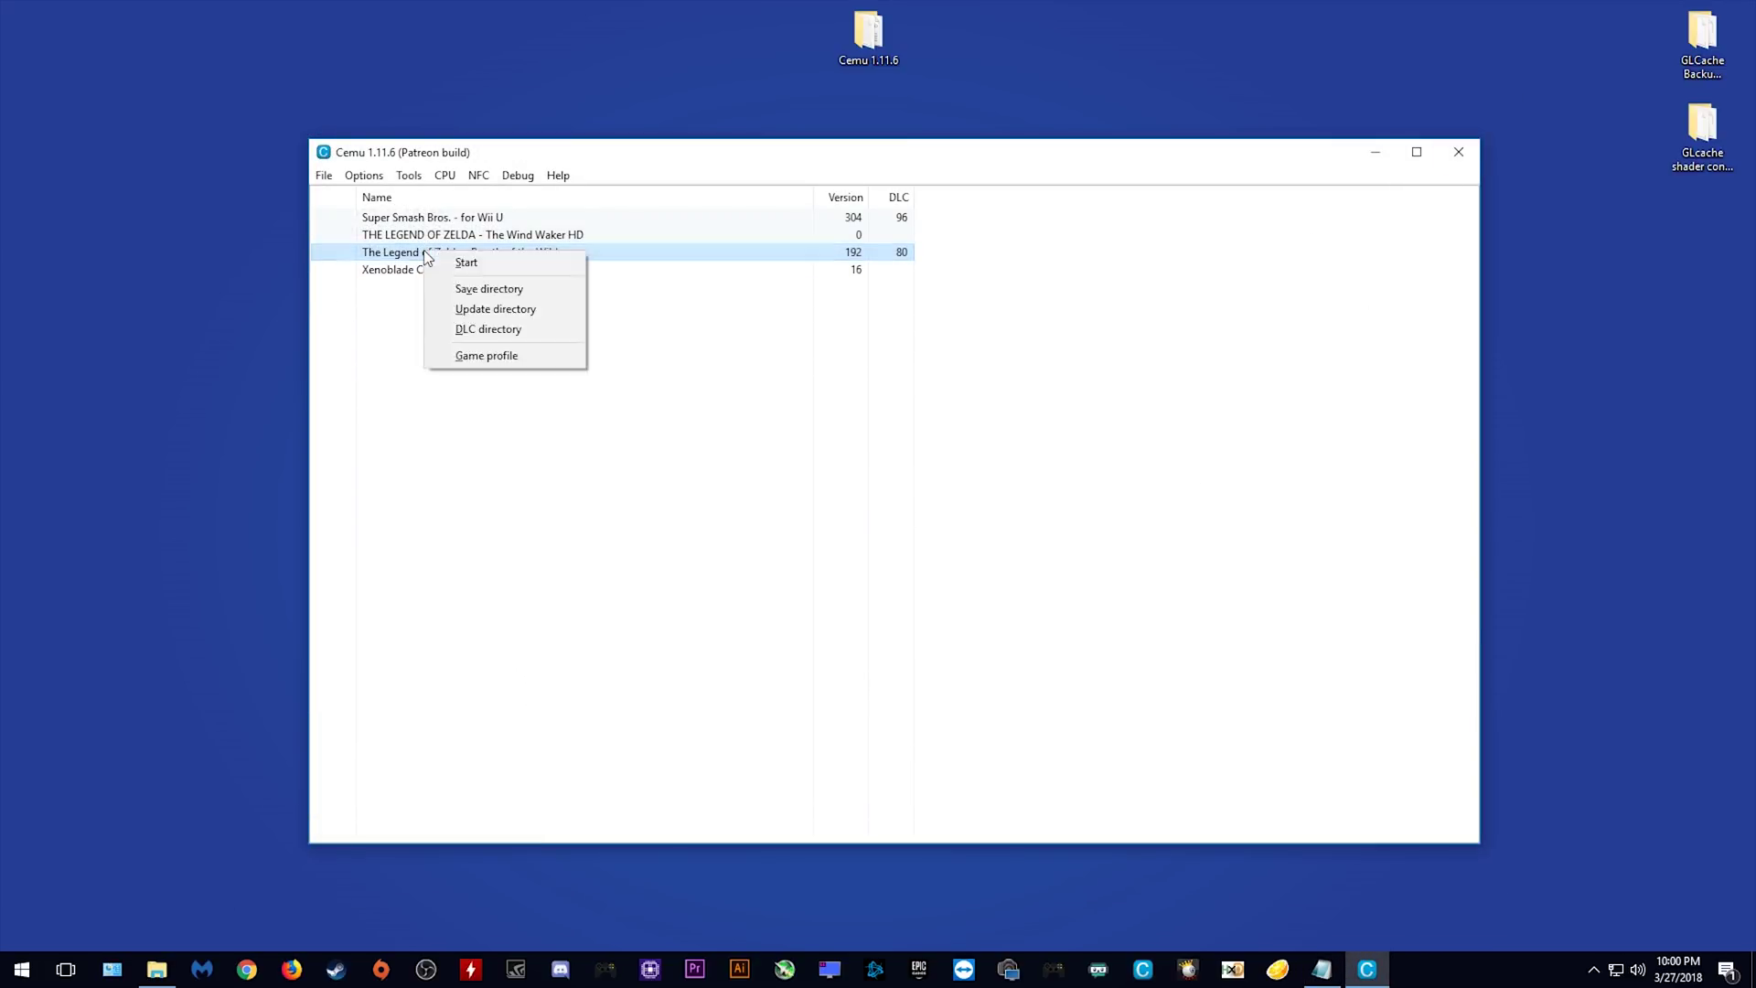
click(483, 269)
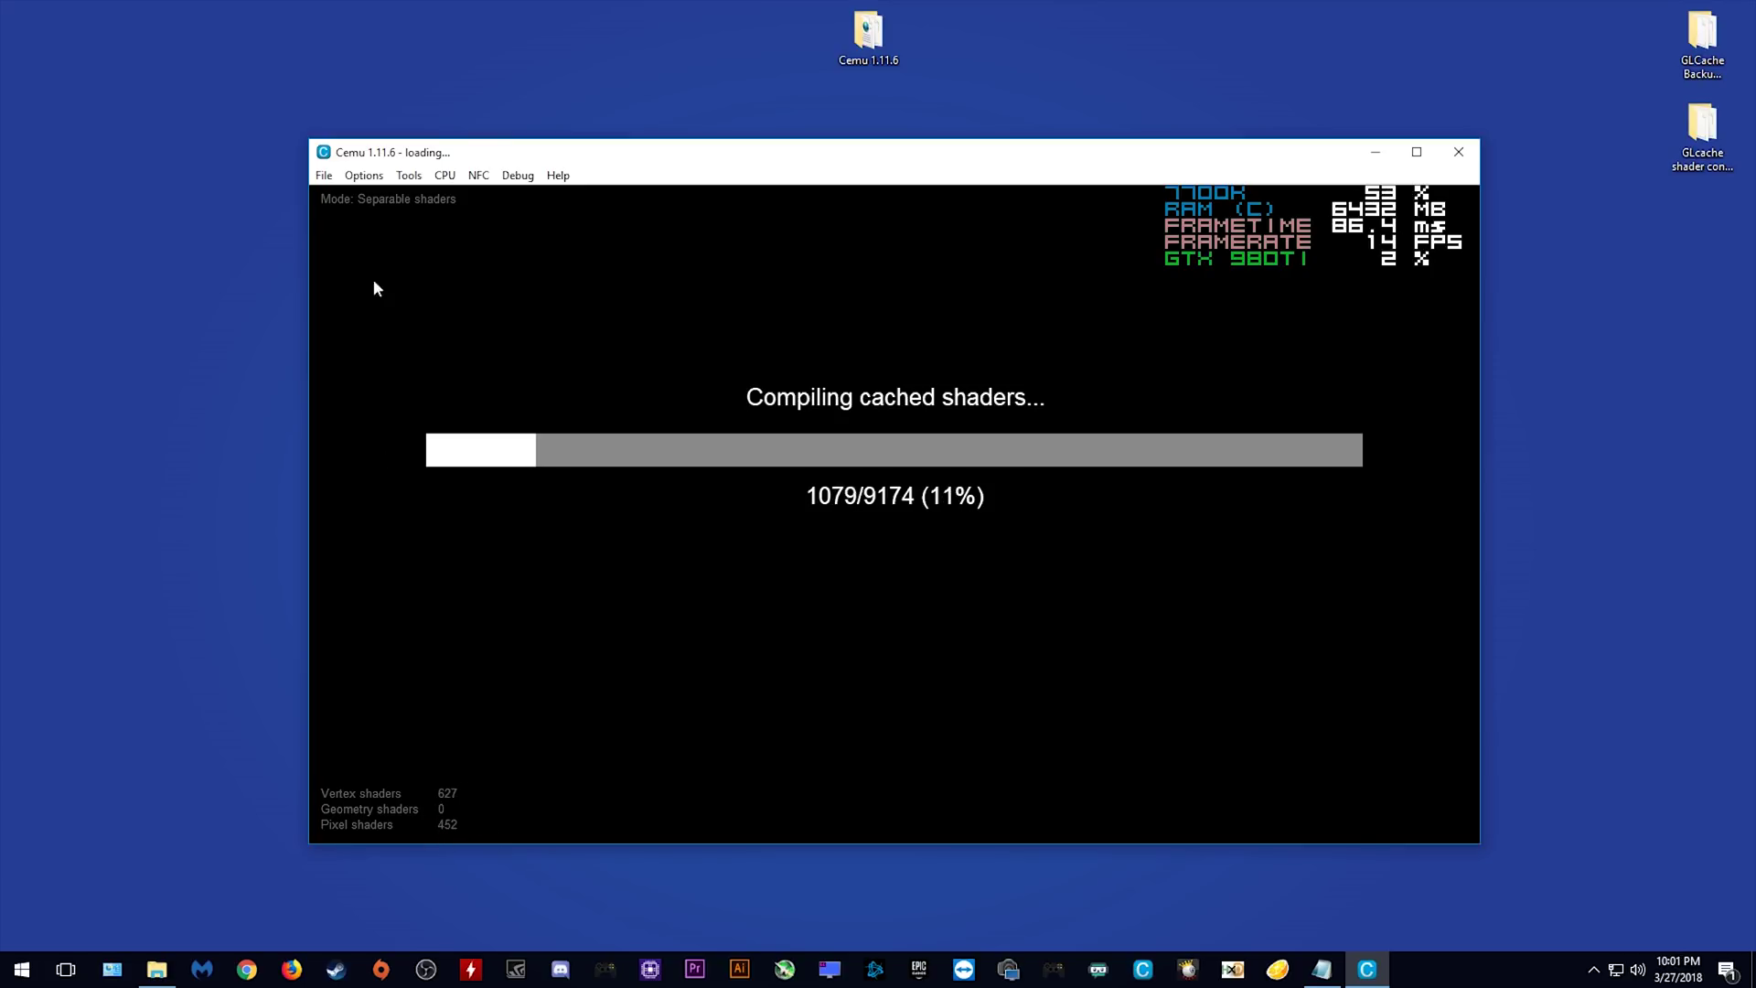
click(444, 174)
mouse_move(478, 206)
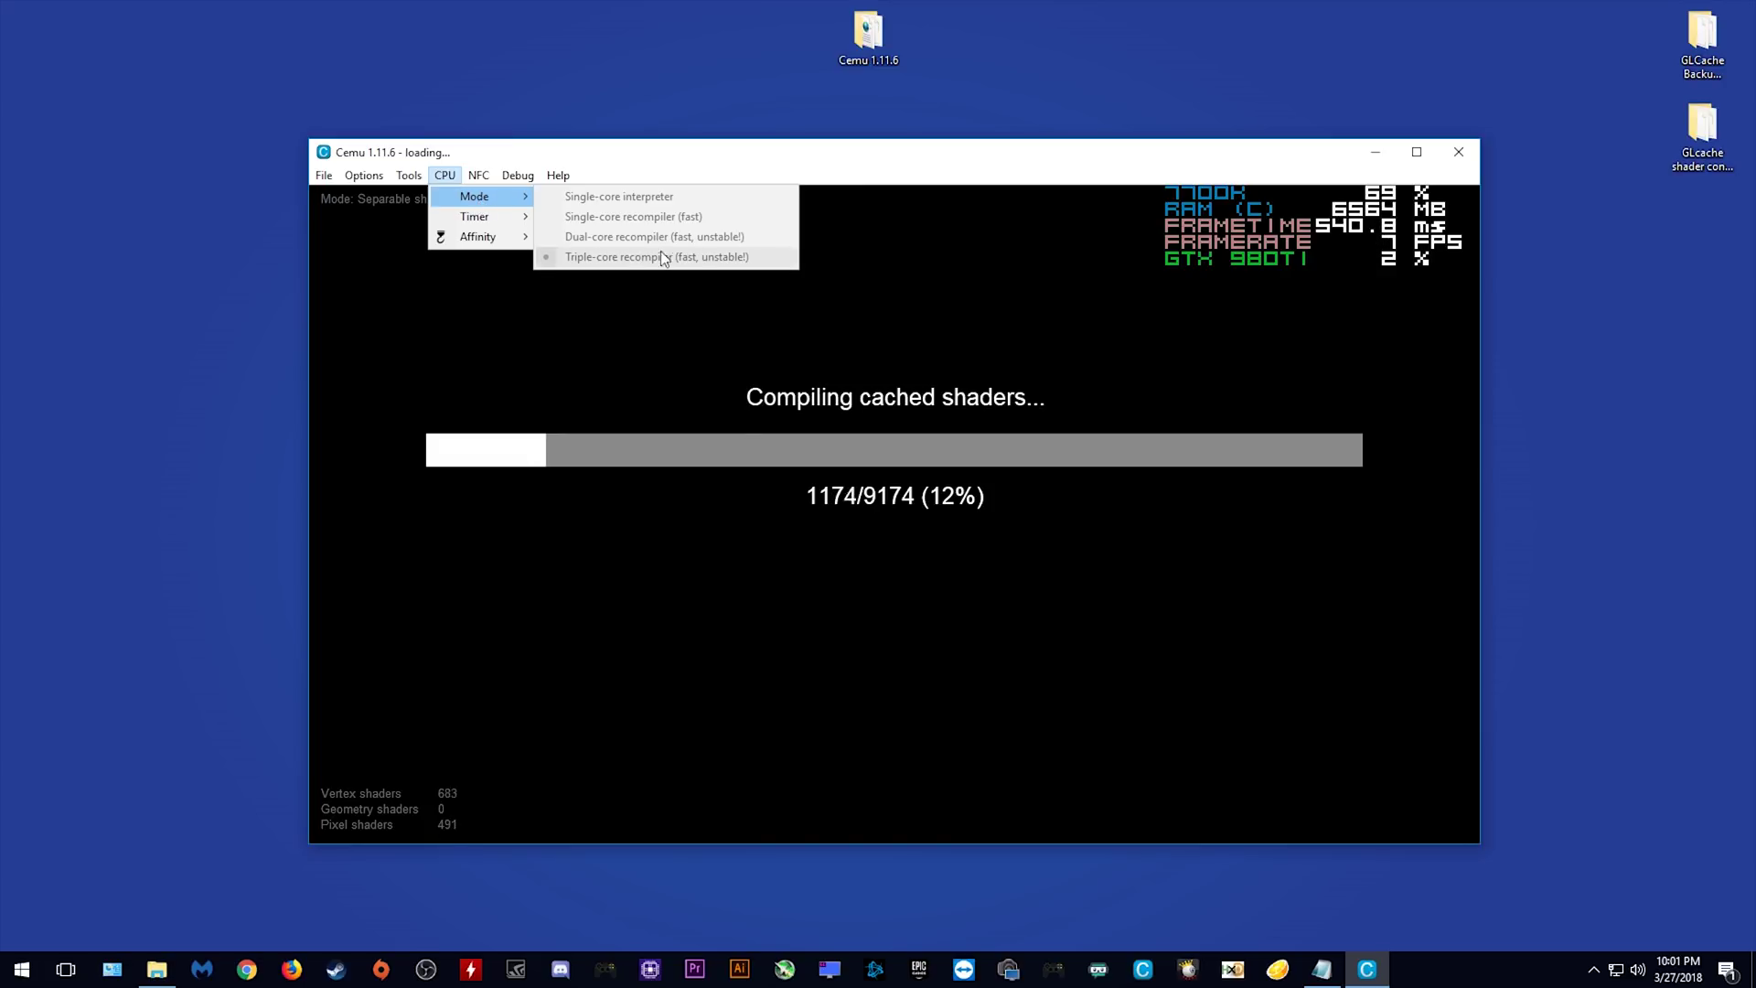
mouse_move(364, 176)
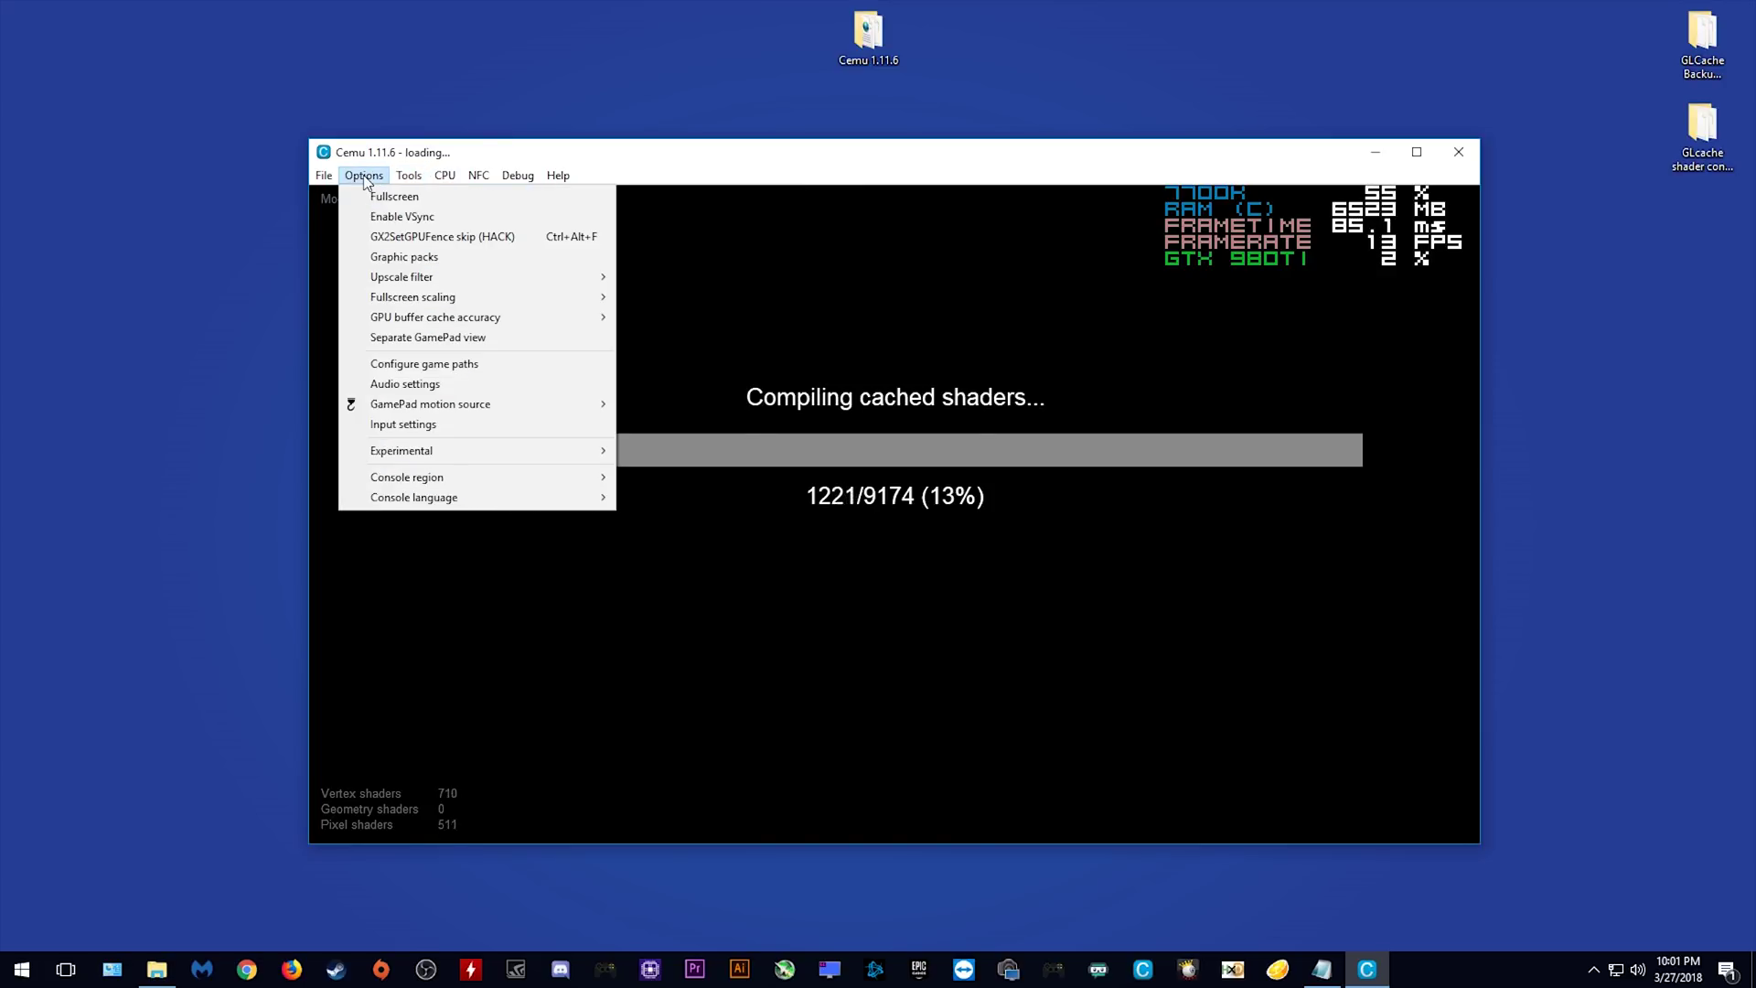
mouse_move(531, 316)
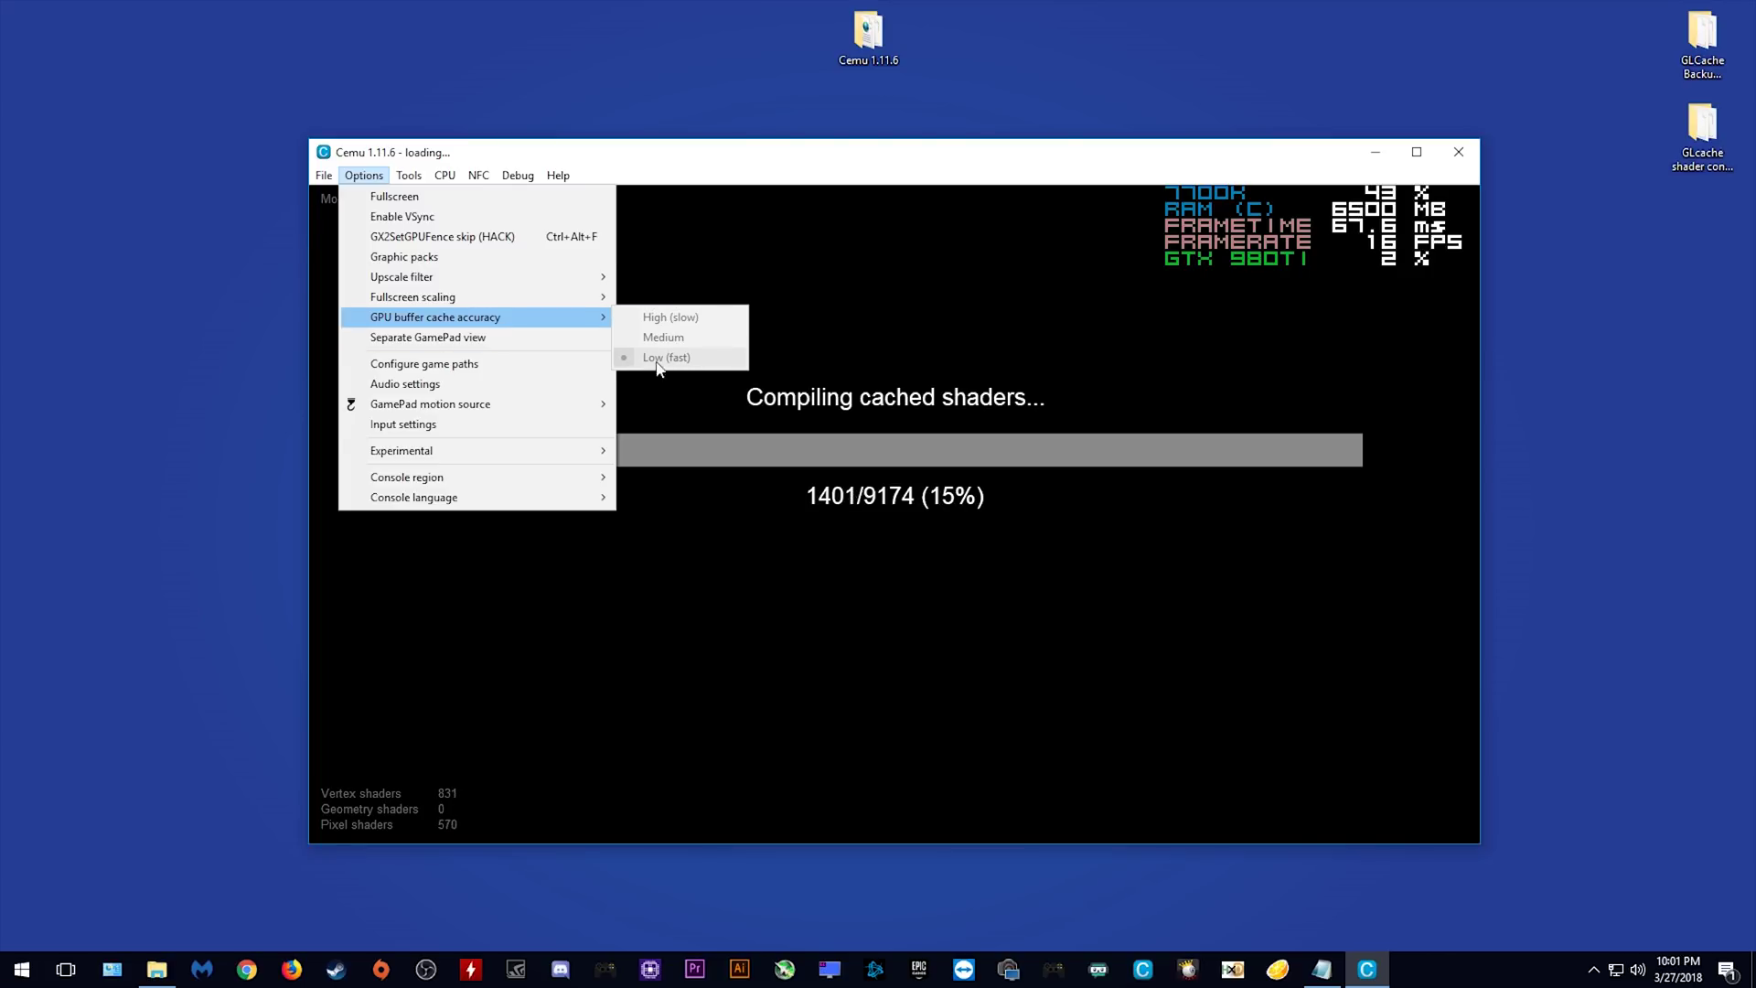
mouse_move(585, 449)
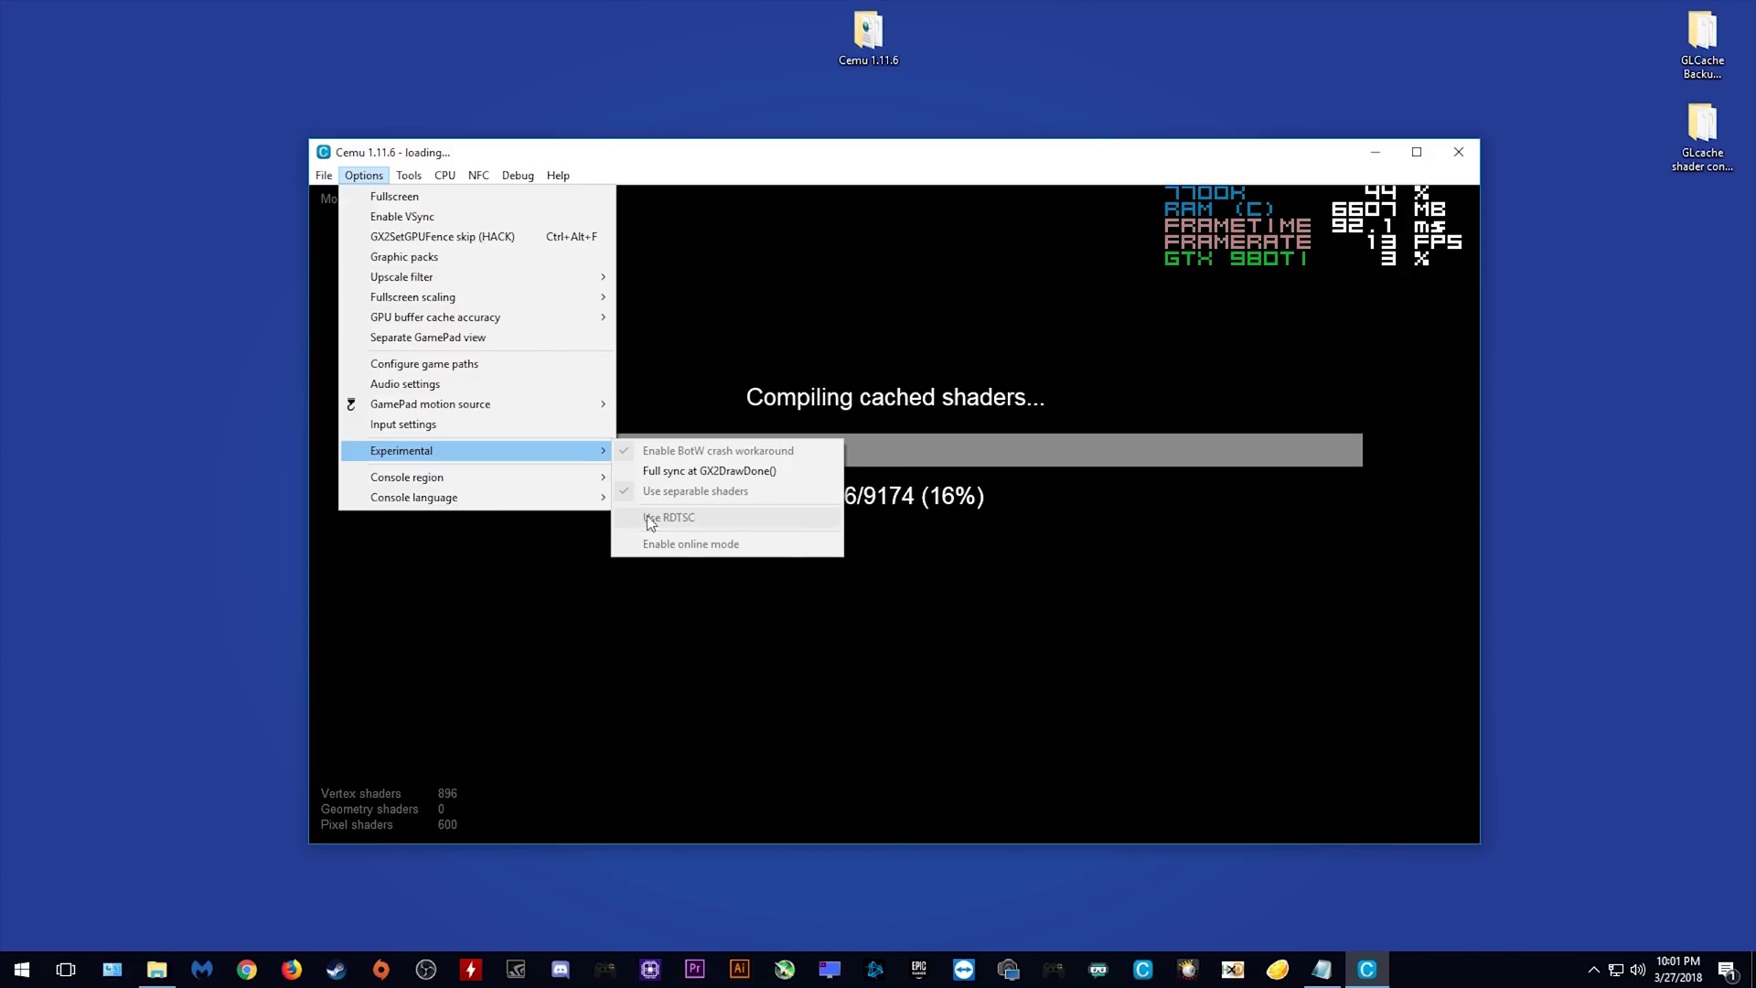
click(737, 670)
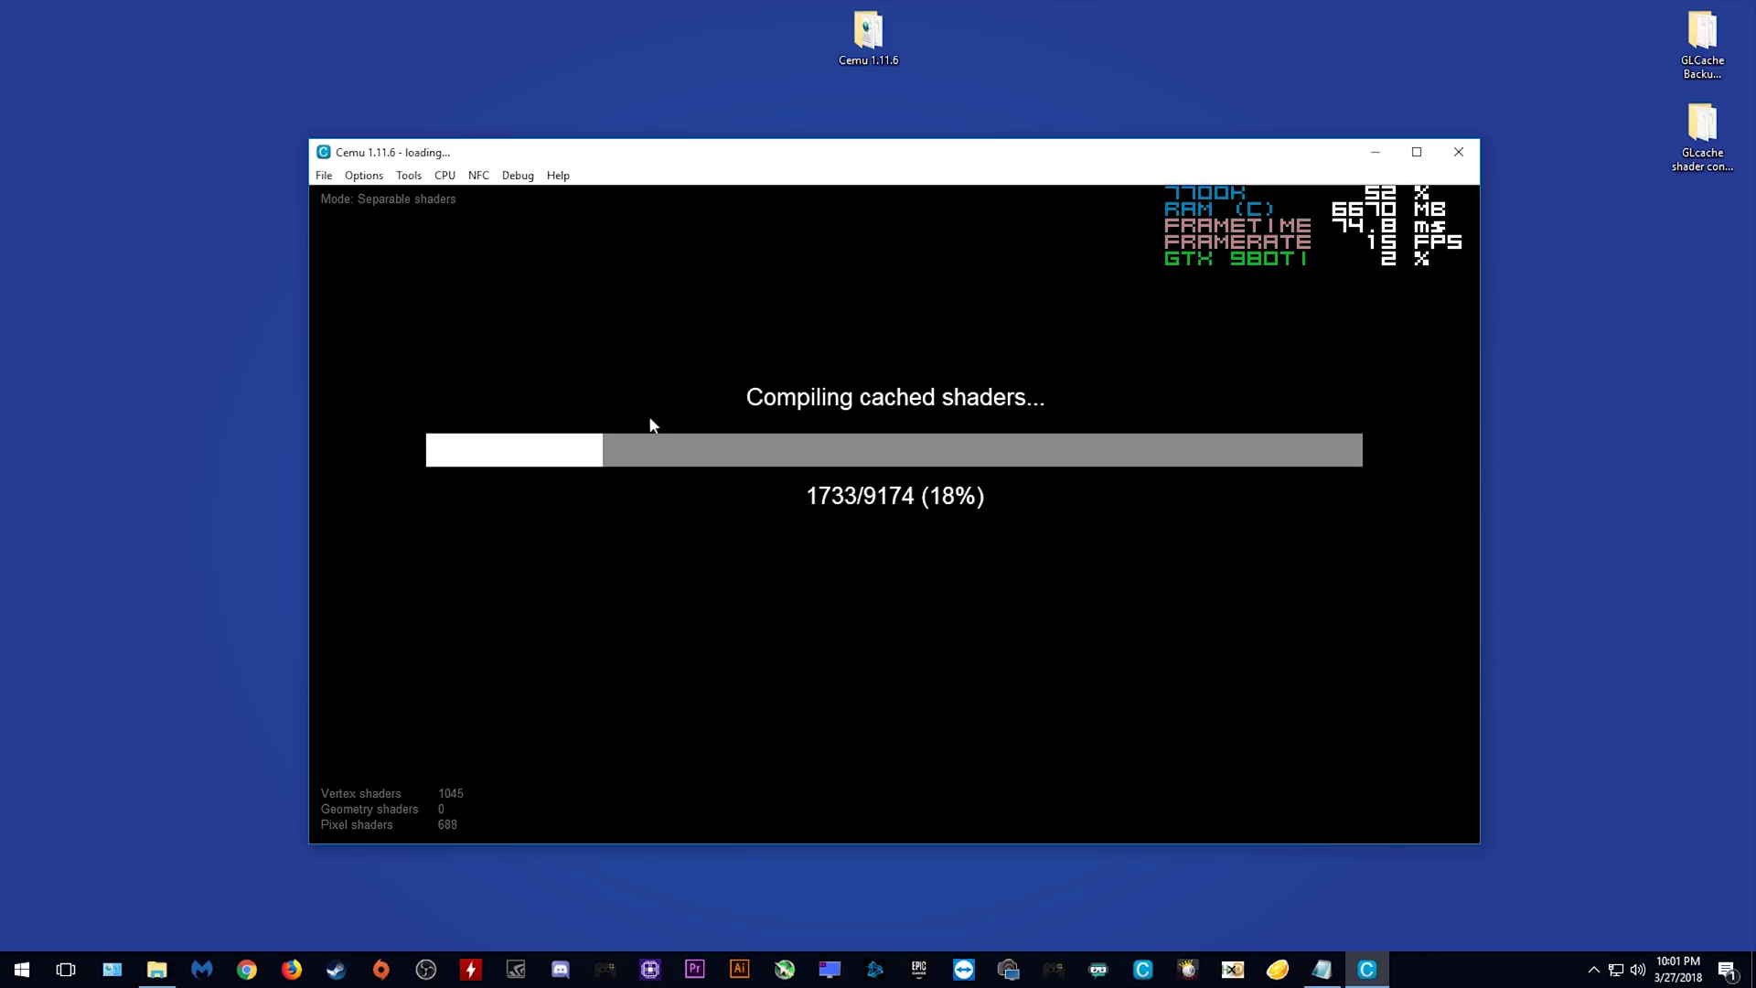
Close Cemu during shader compilation, relaunch Cemu.exe from its folder and minimize the folder window
click(1458, 153)
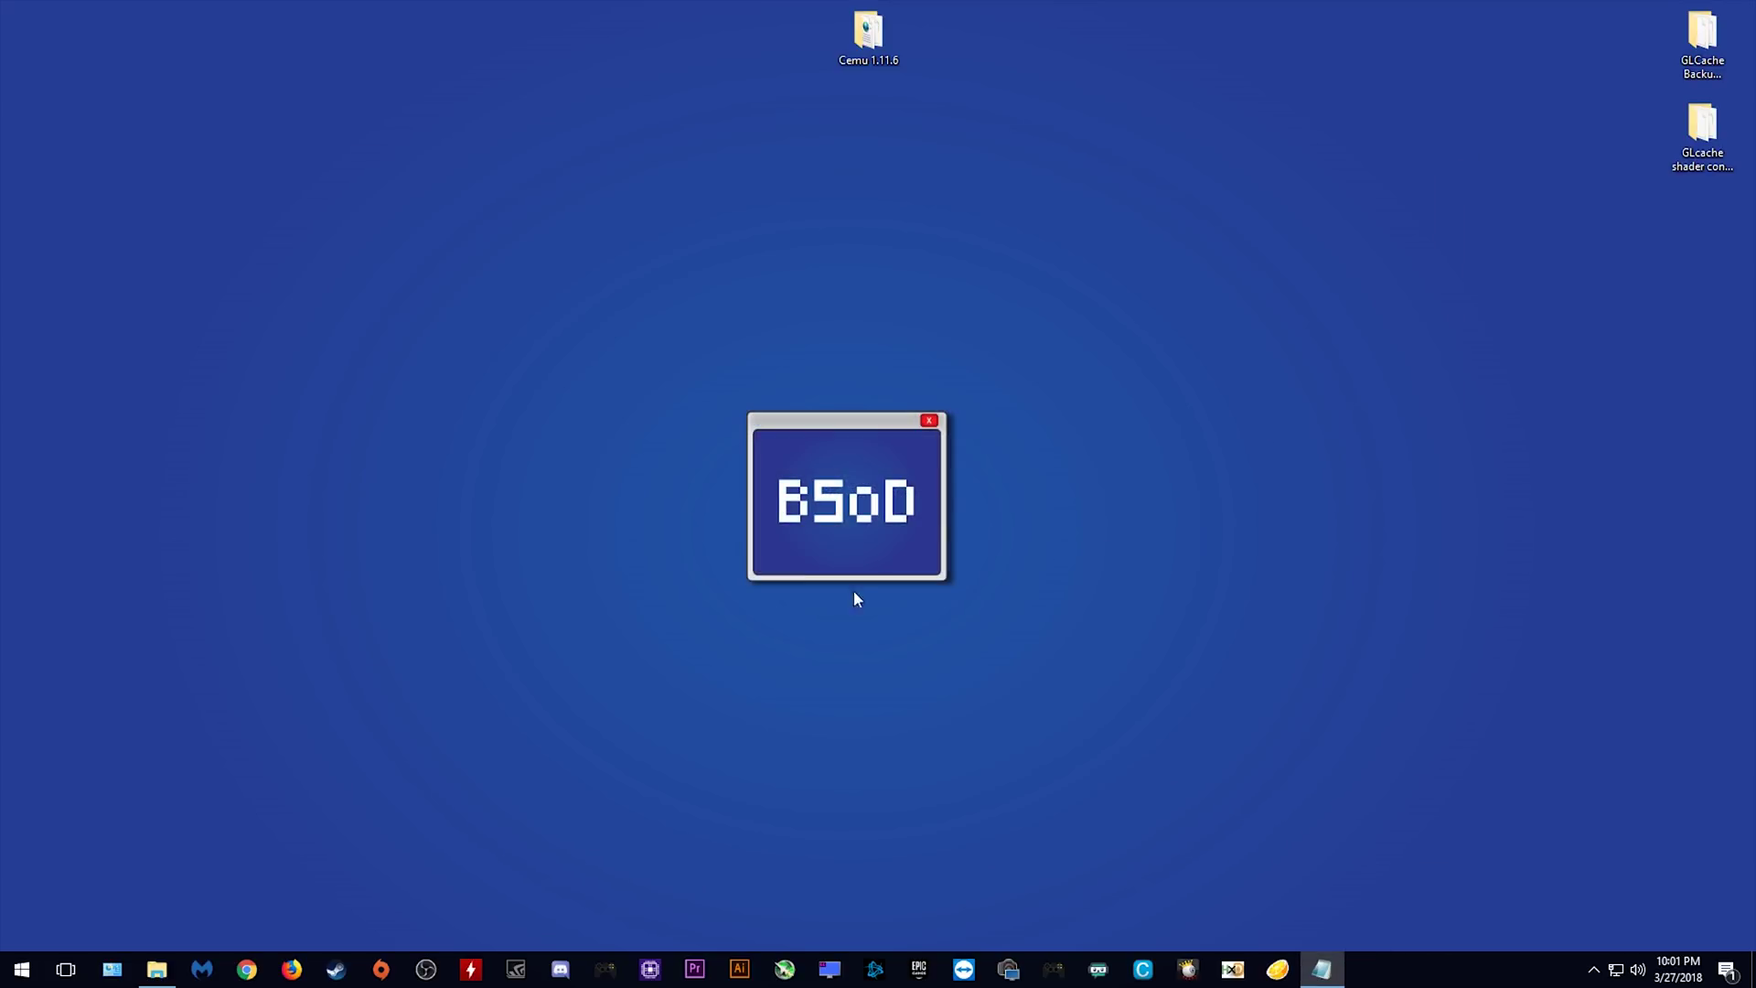
click(156, 969)
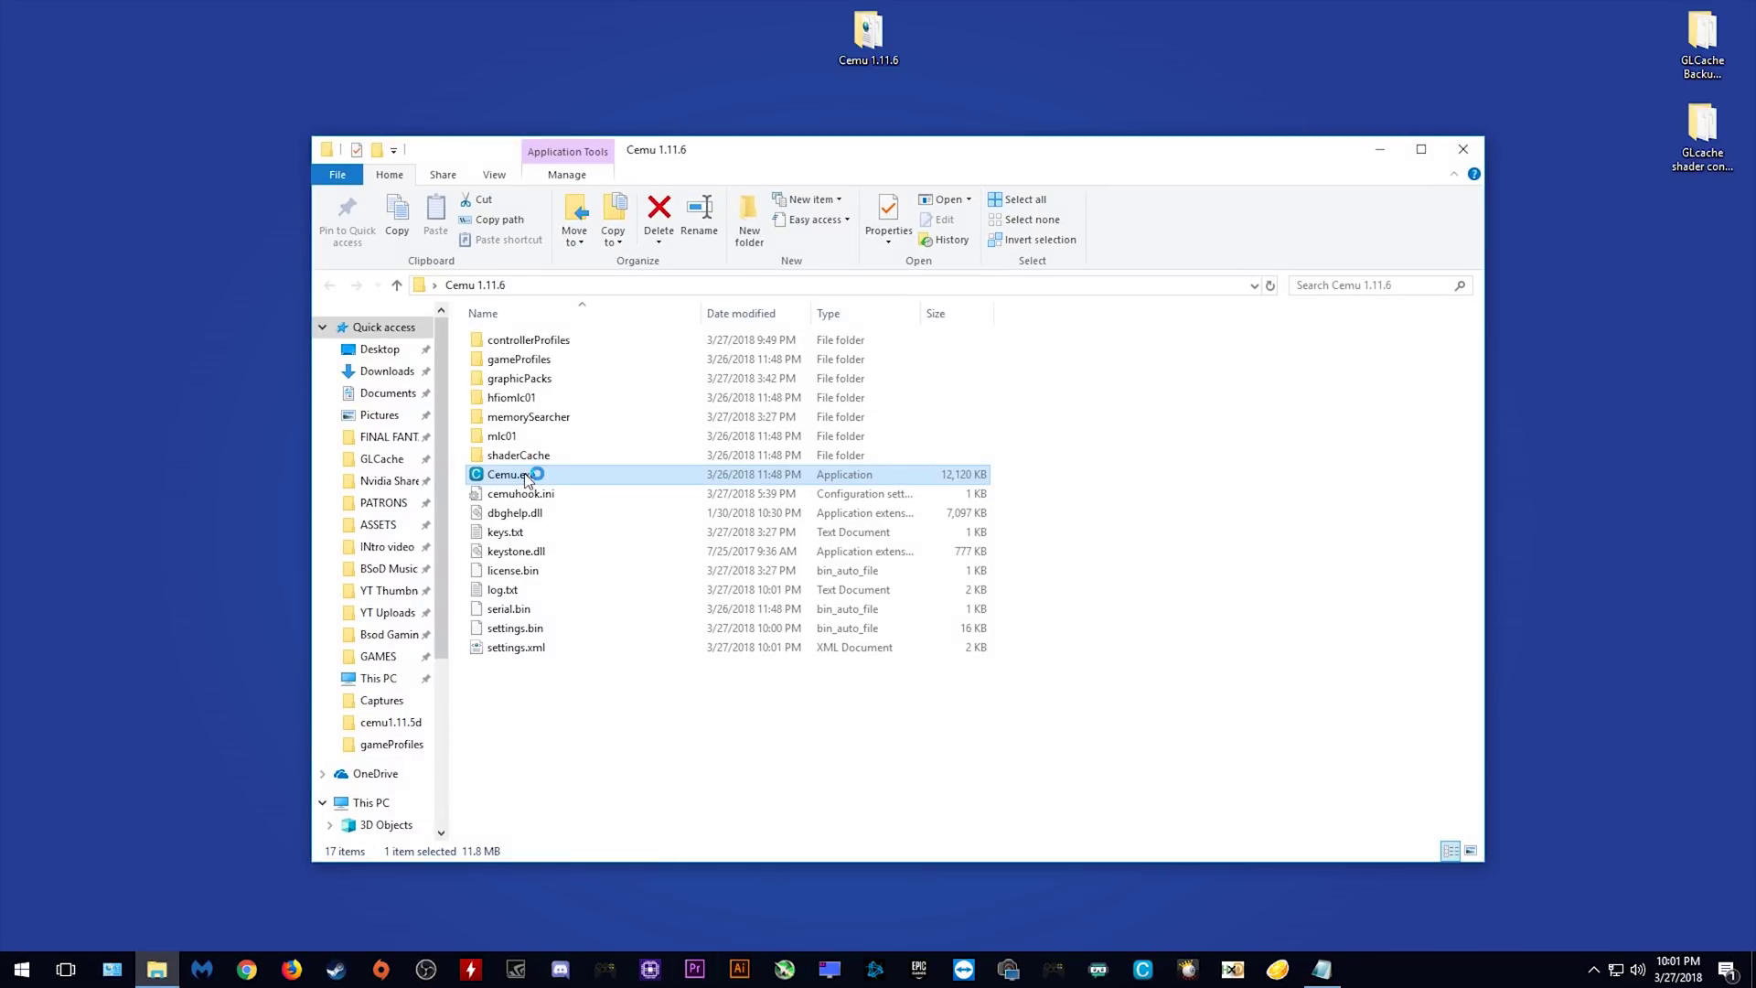
click(1380, 149)
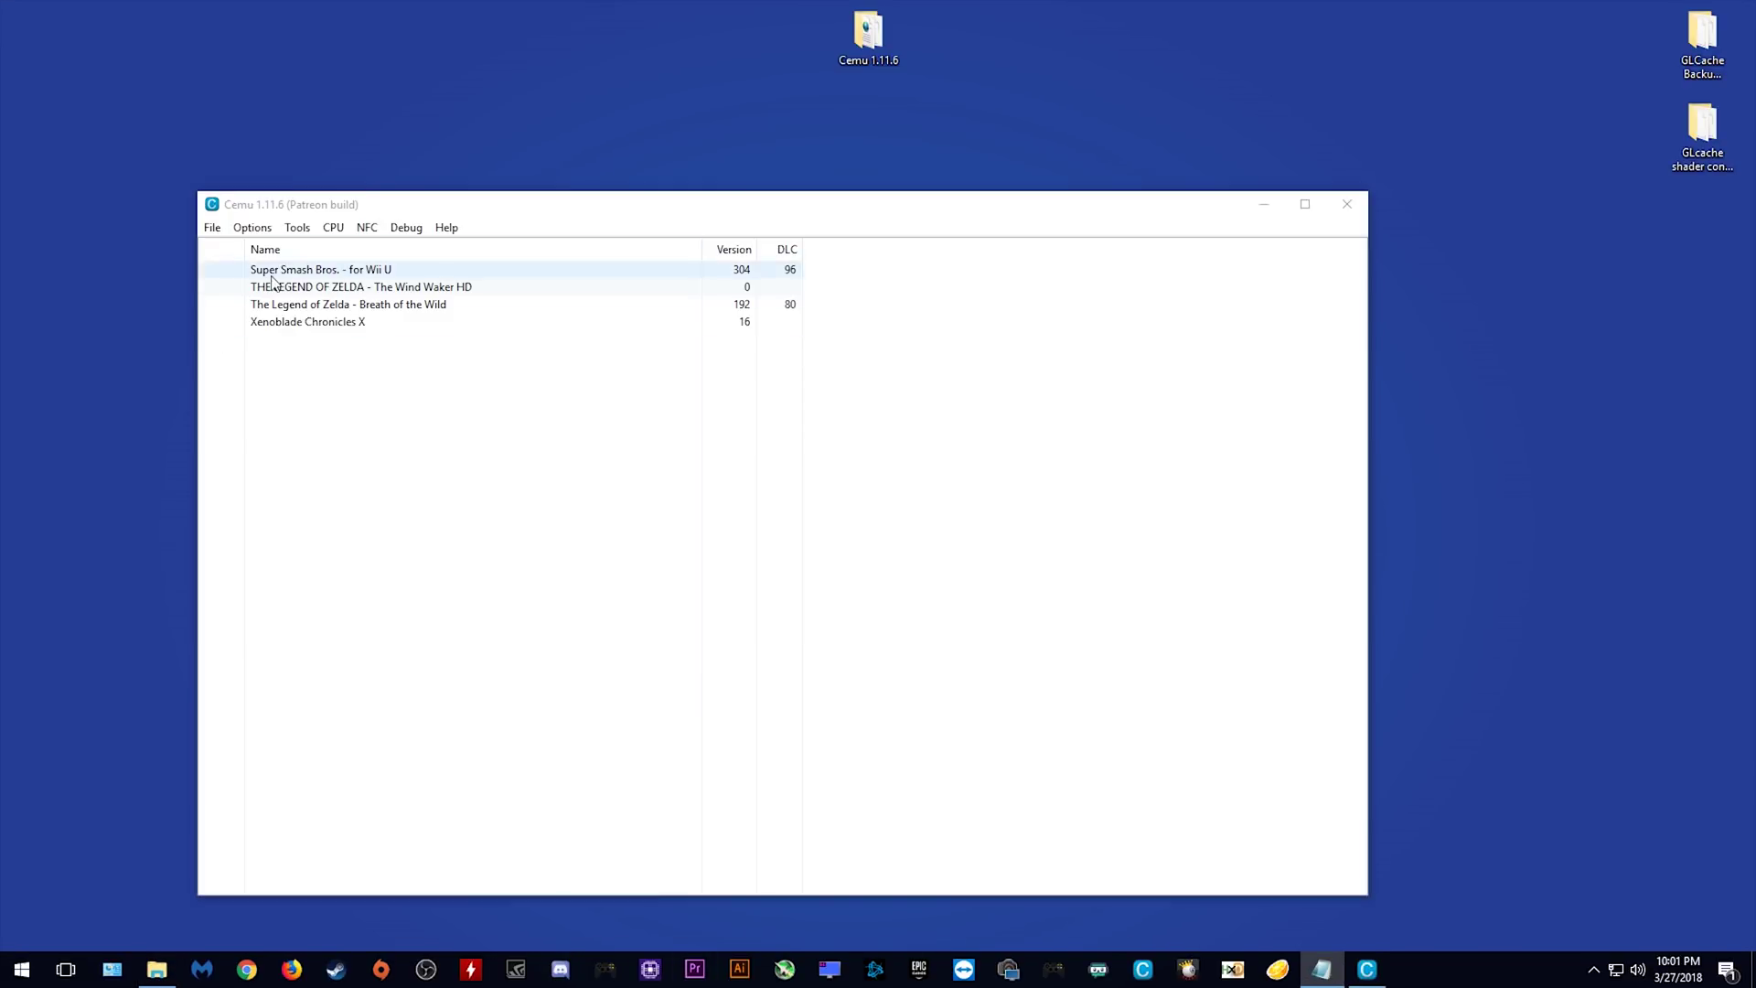
Turn off the experimental Use separable shaders option, start Breath of the Wild to check its shader mode, and close Cemu
click(255, 230)
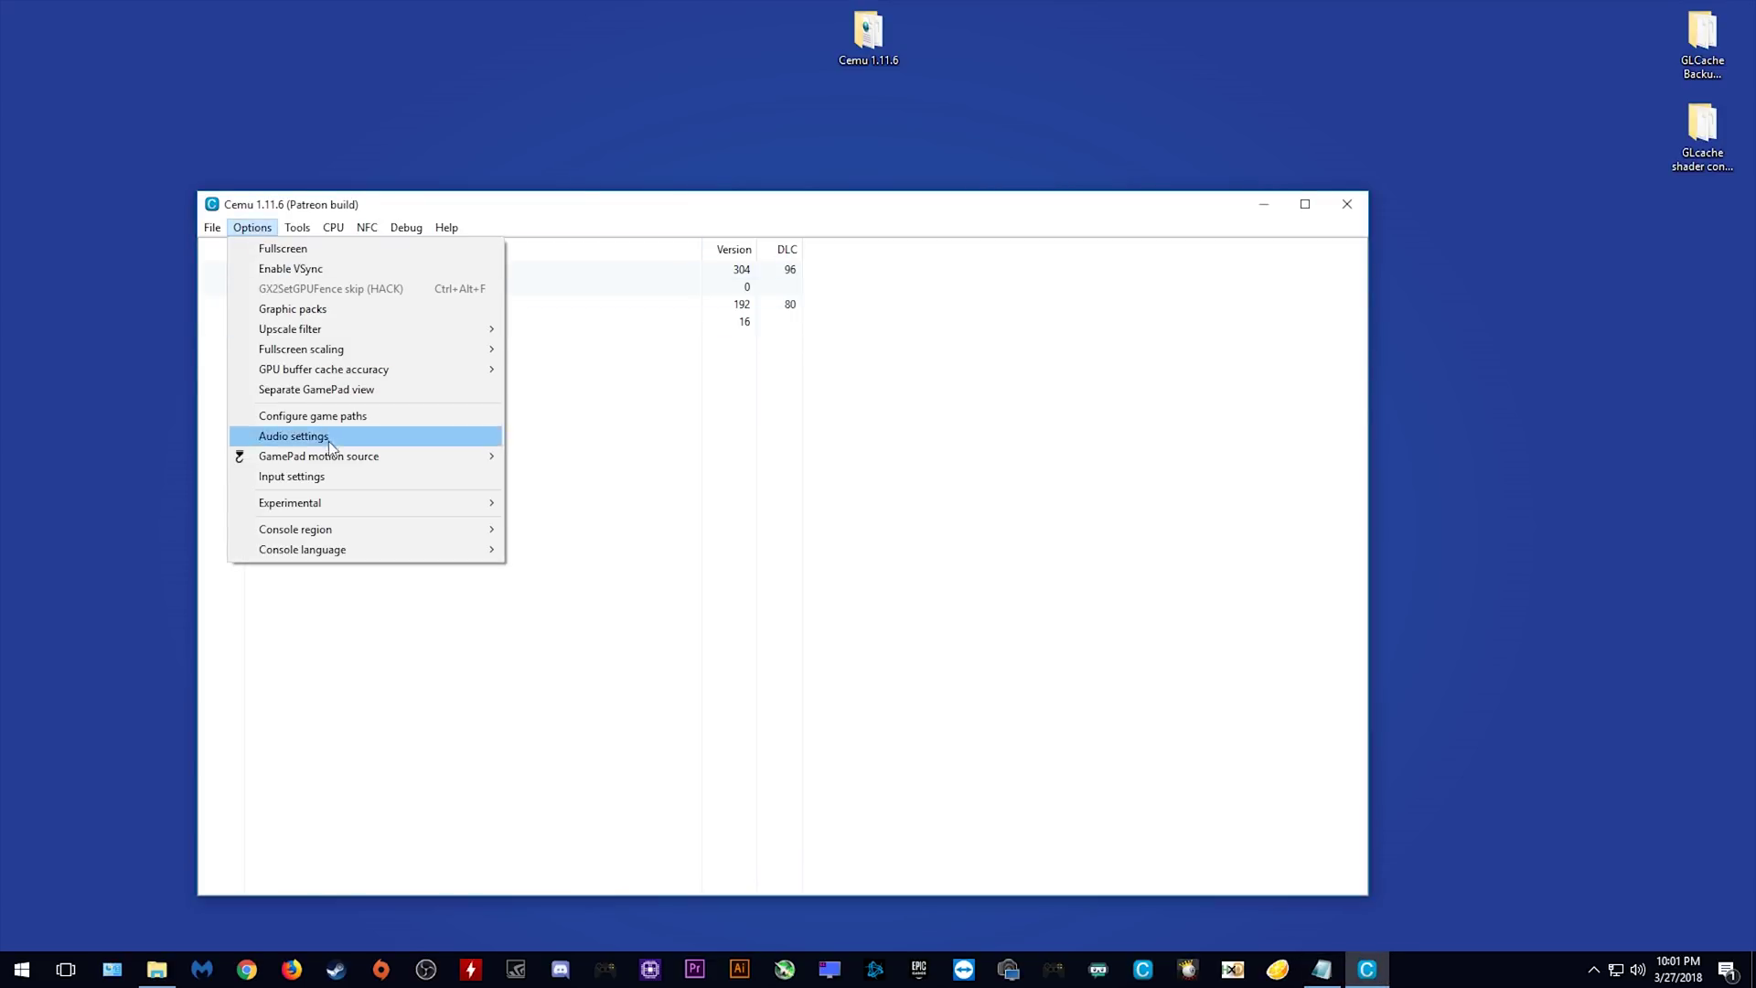
mouse_move(438, 512)
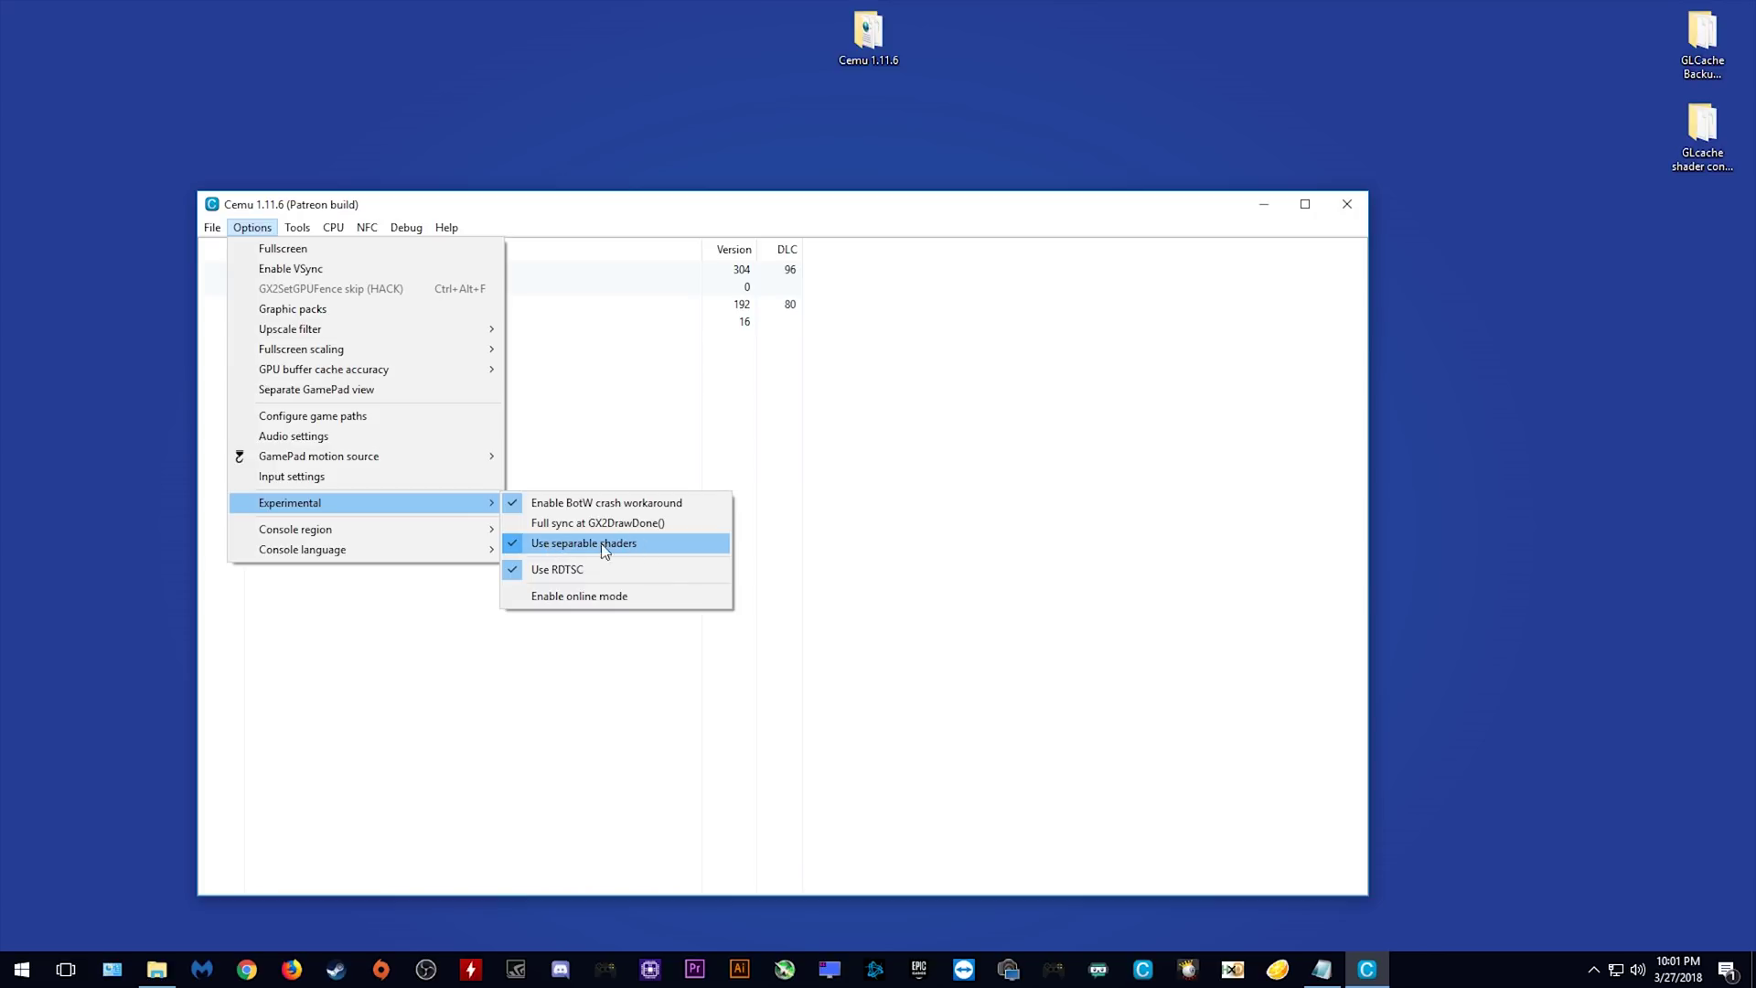
click(576, 544)
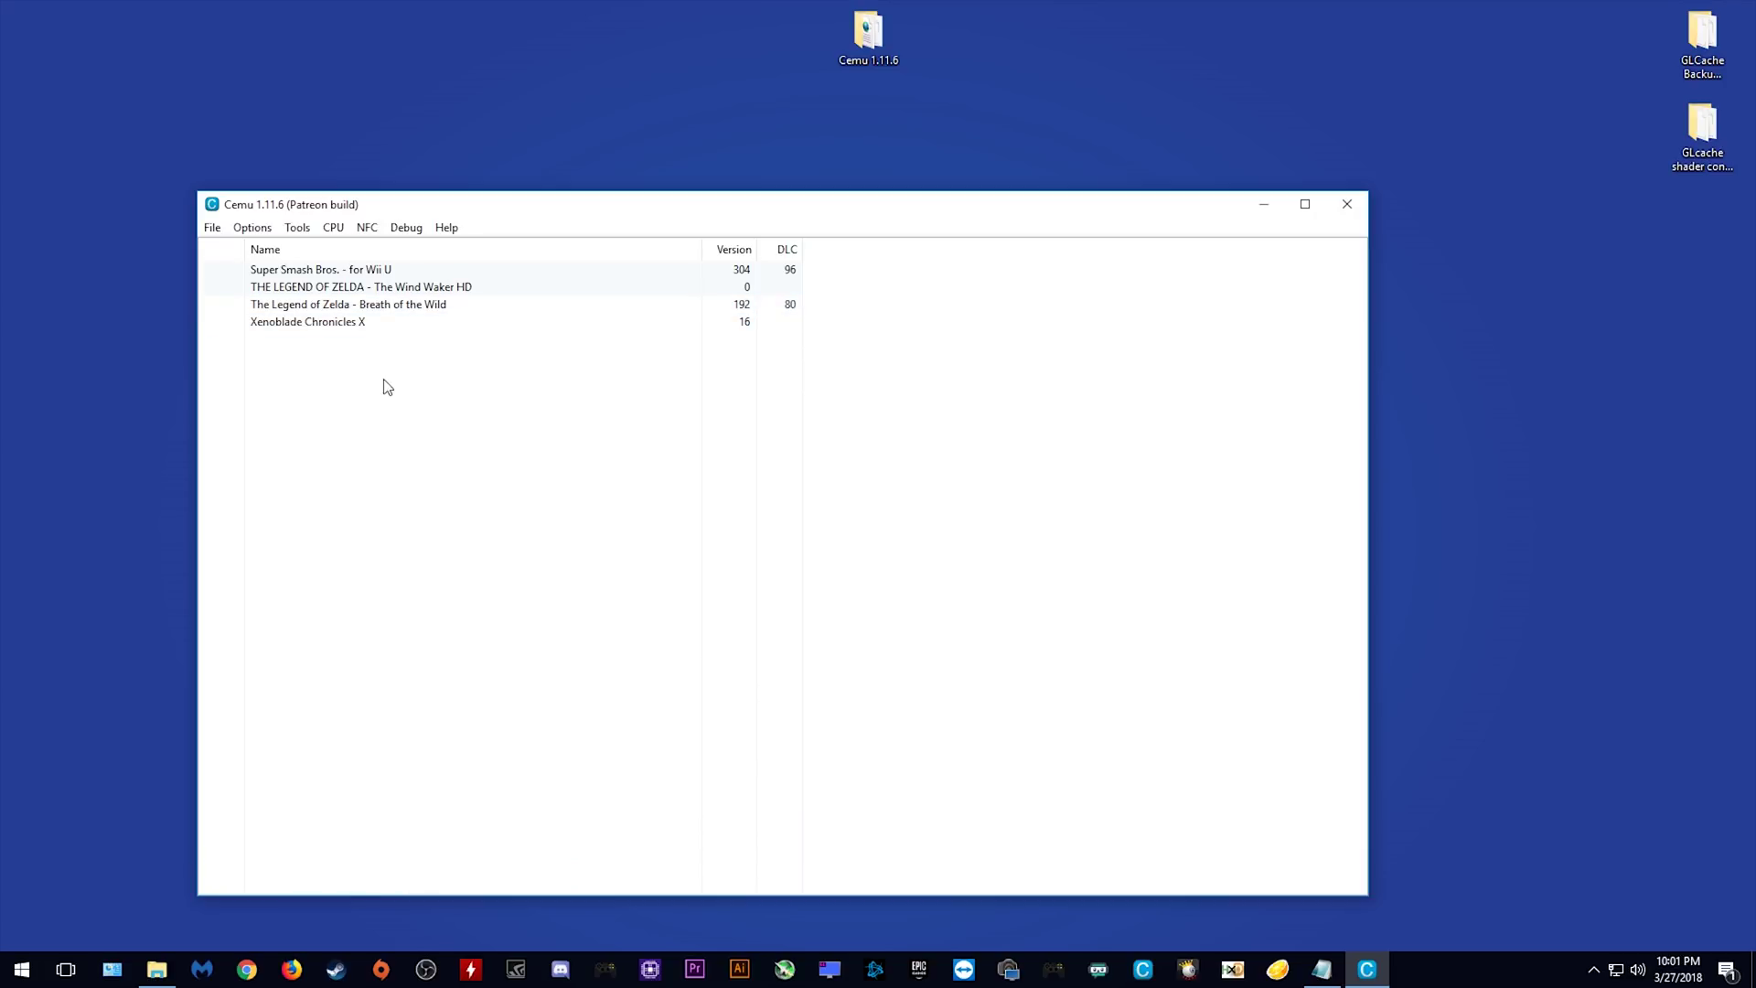
double_click(361, 306)
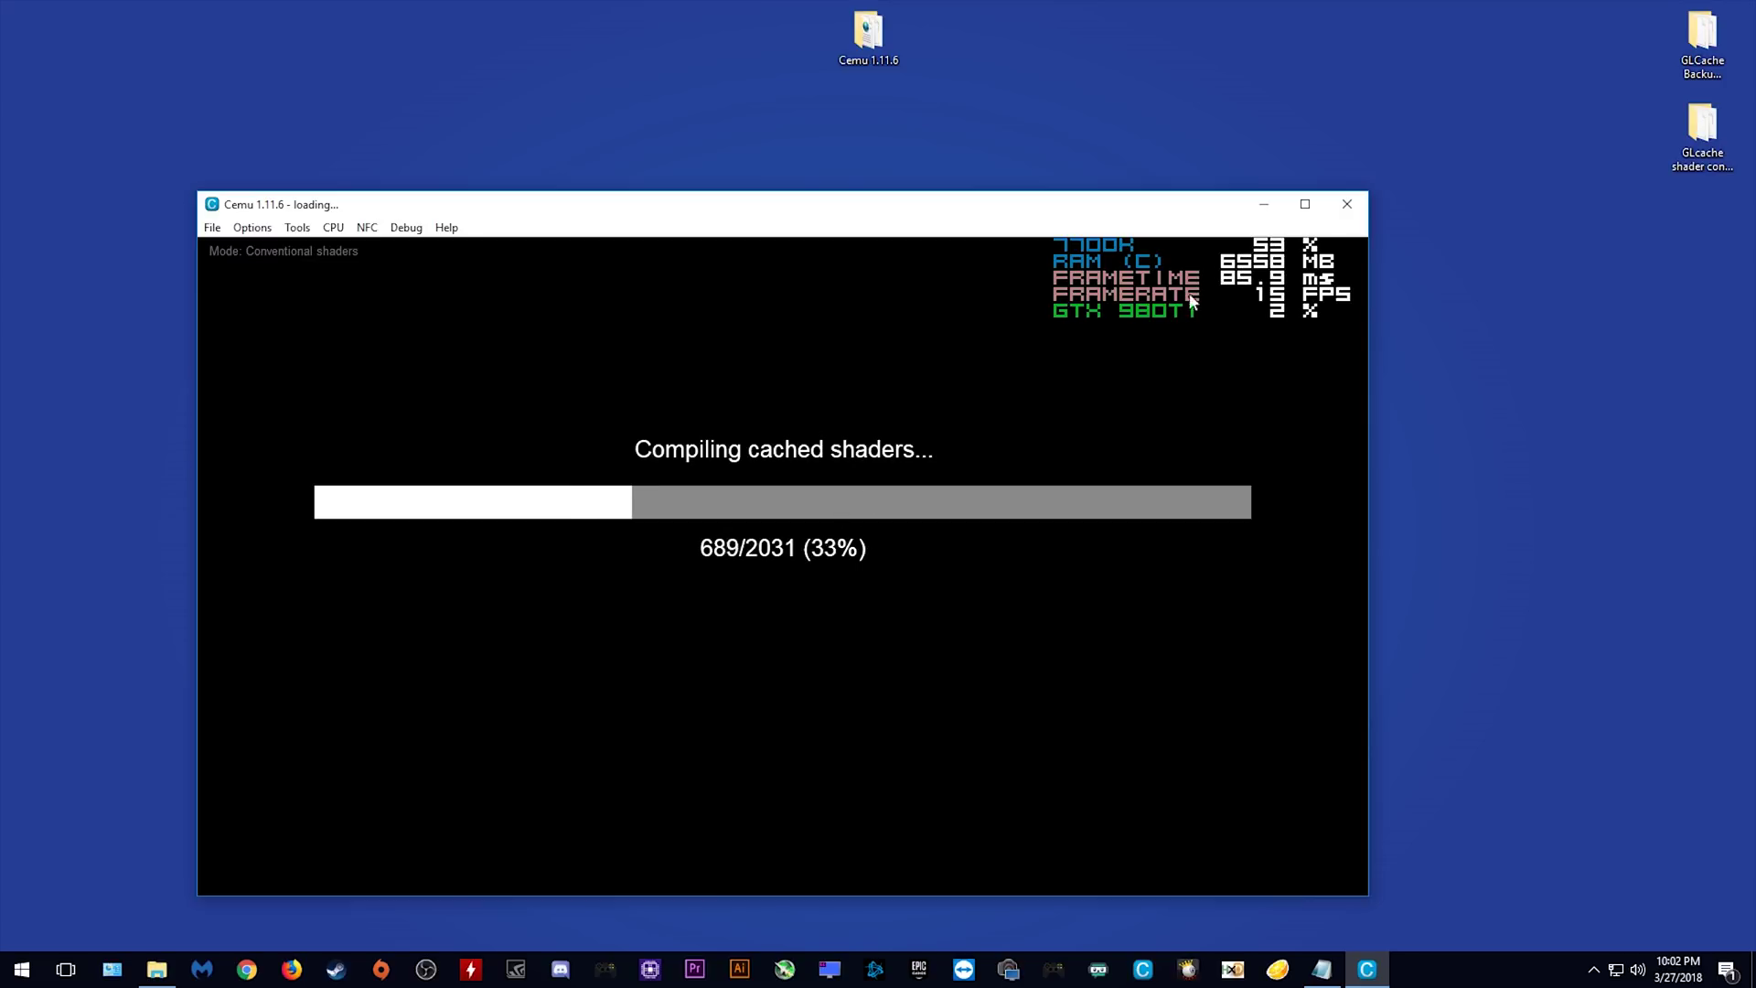
click(1348, 205)
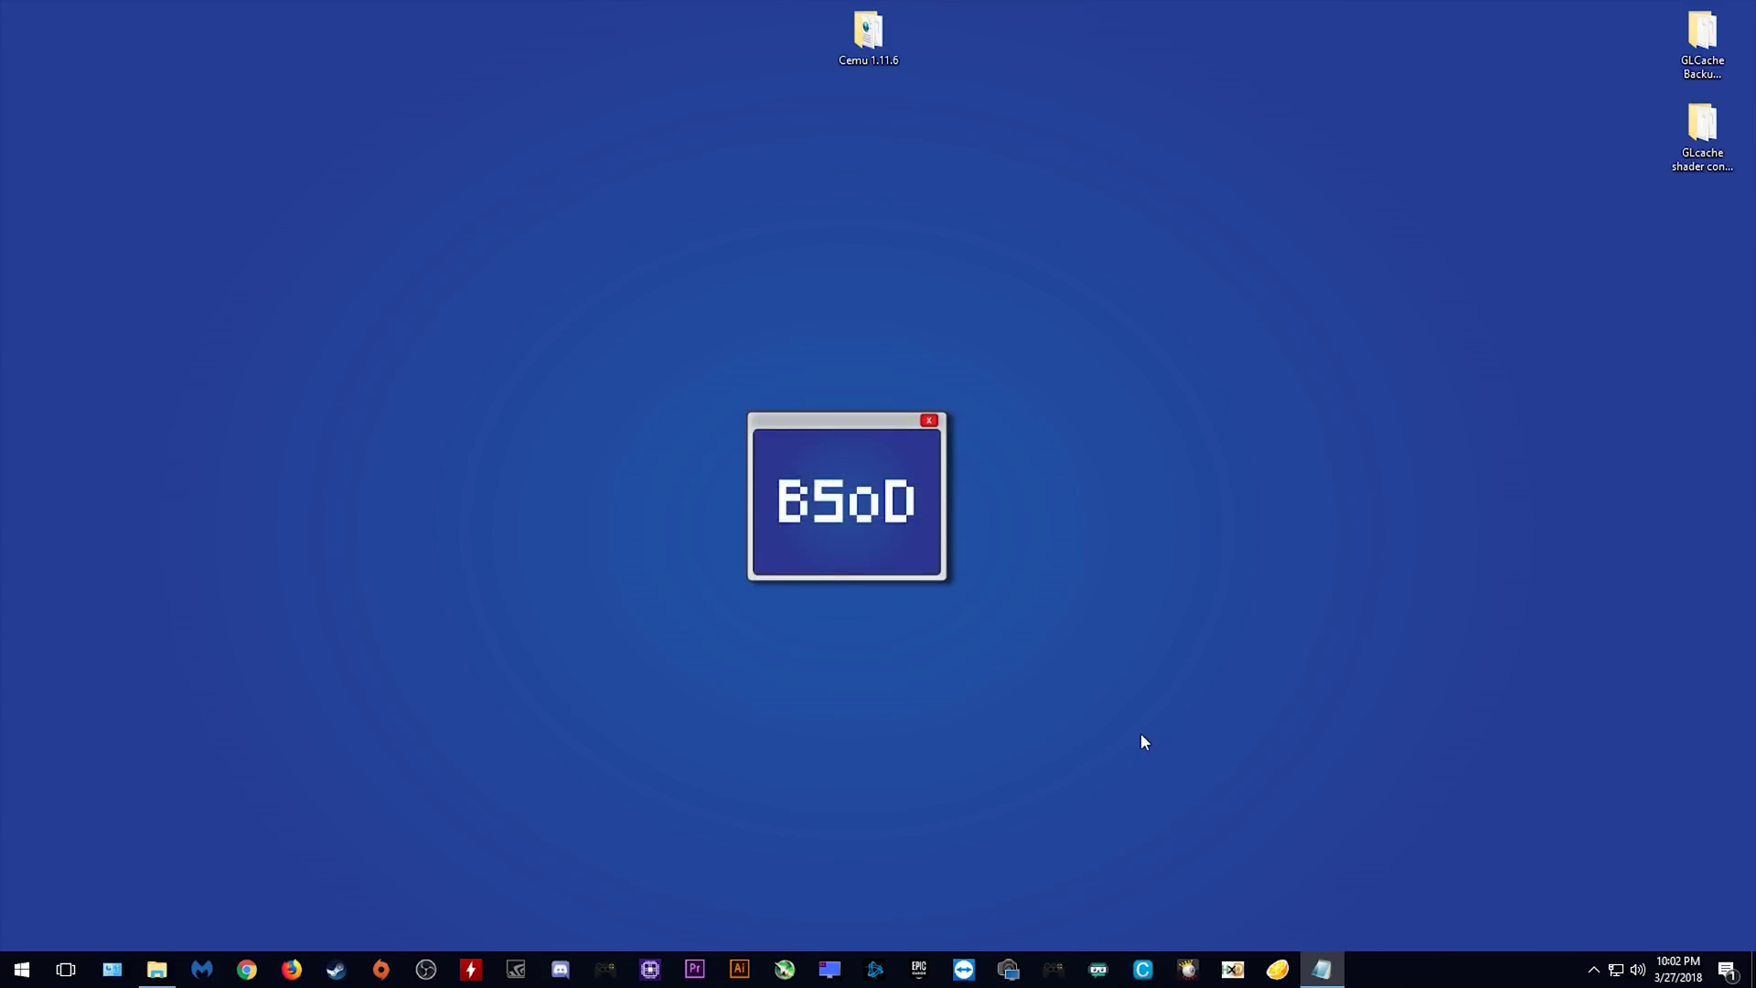
Examine the shader cache files in the transferable folder inside Cemu 1.11.6's shaderCache folder, and close the folder window
click(157, 969)
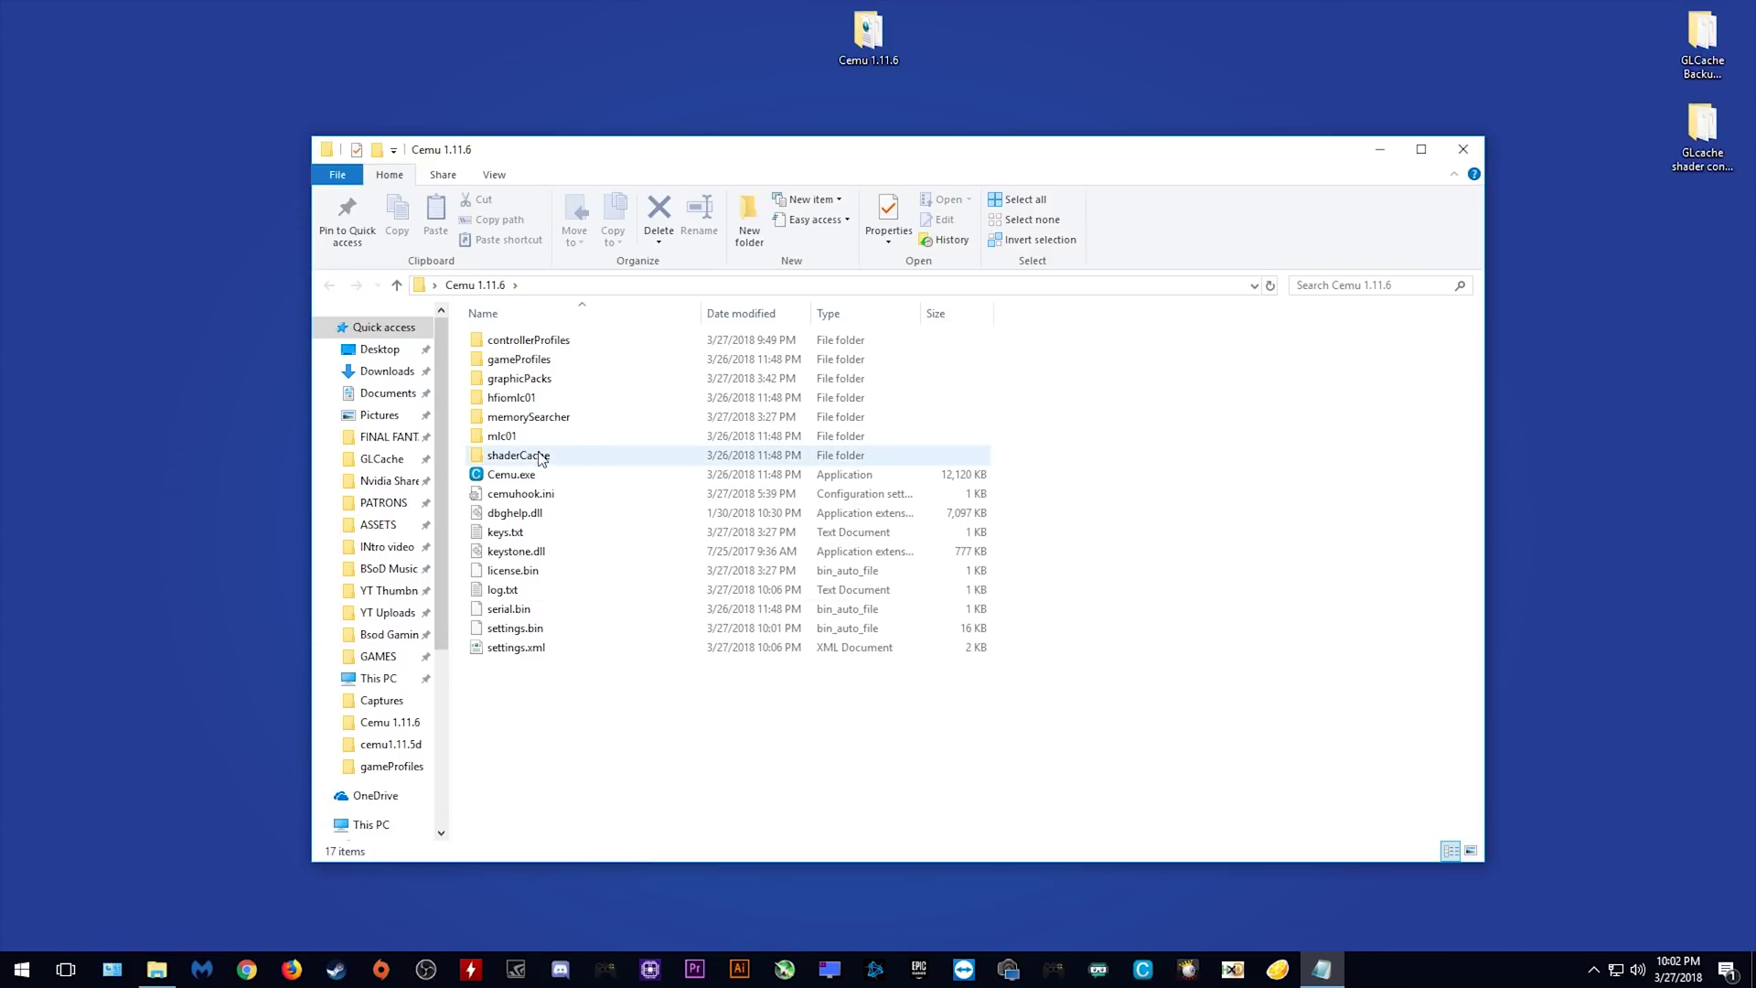
double_click(540, 457)
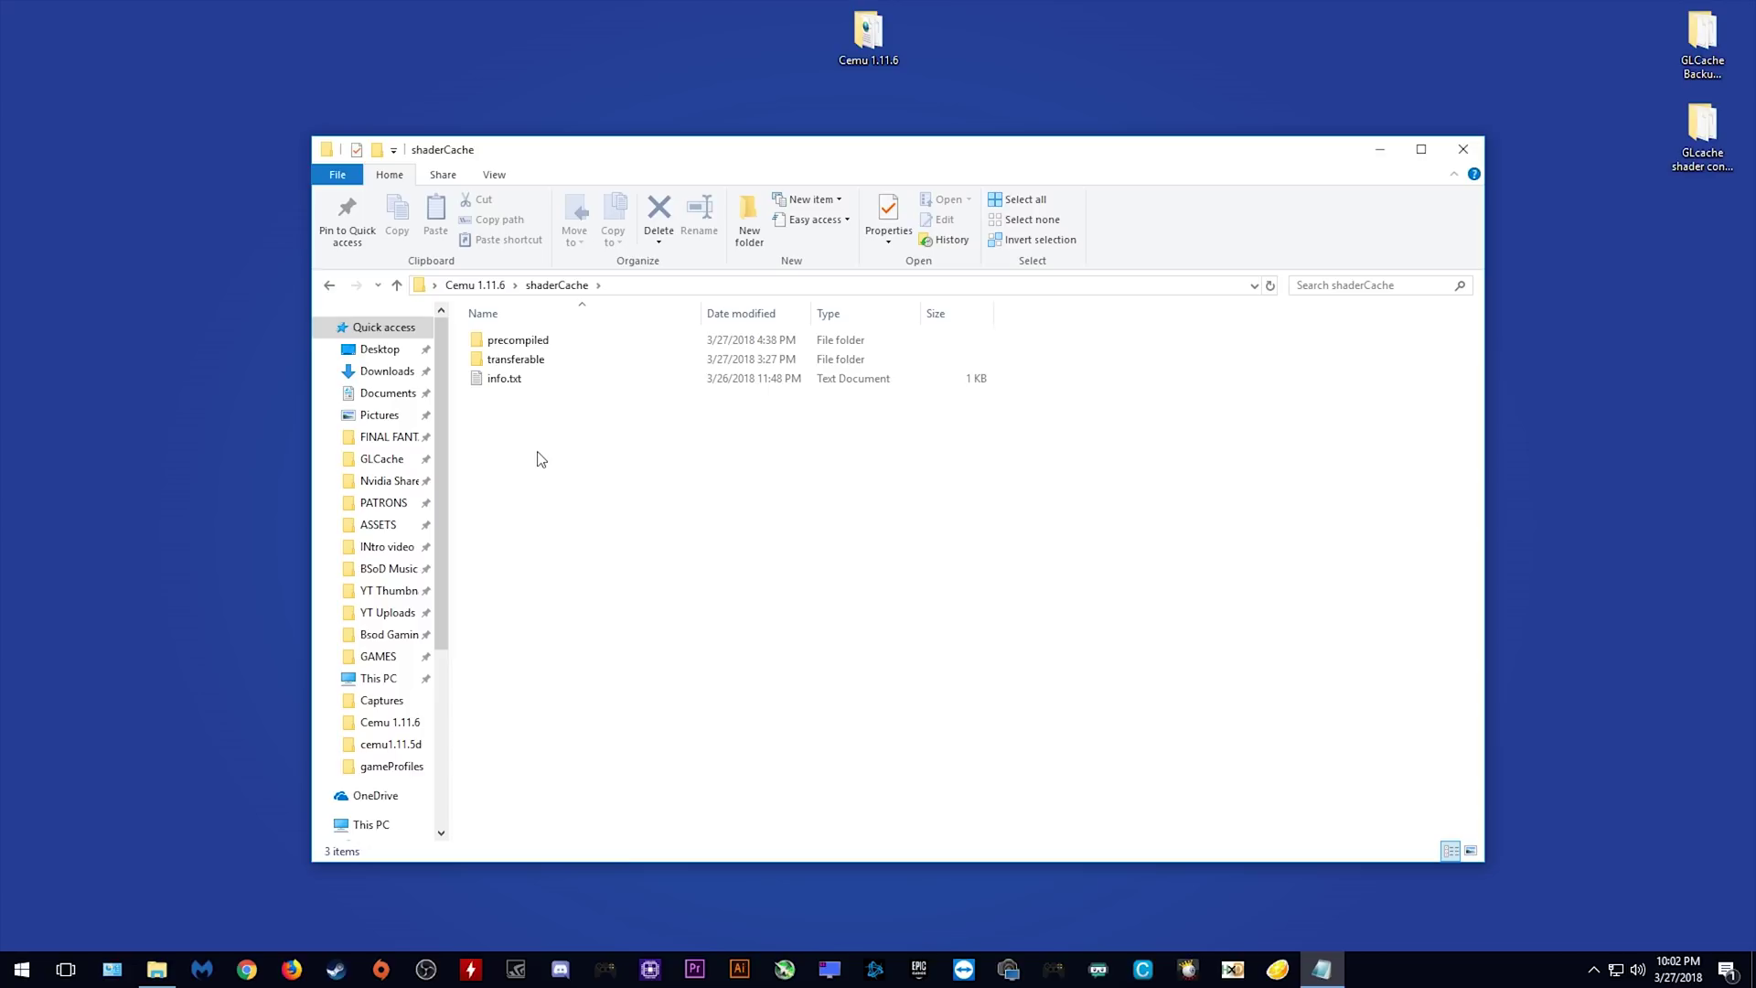
double_click(533, 361)
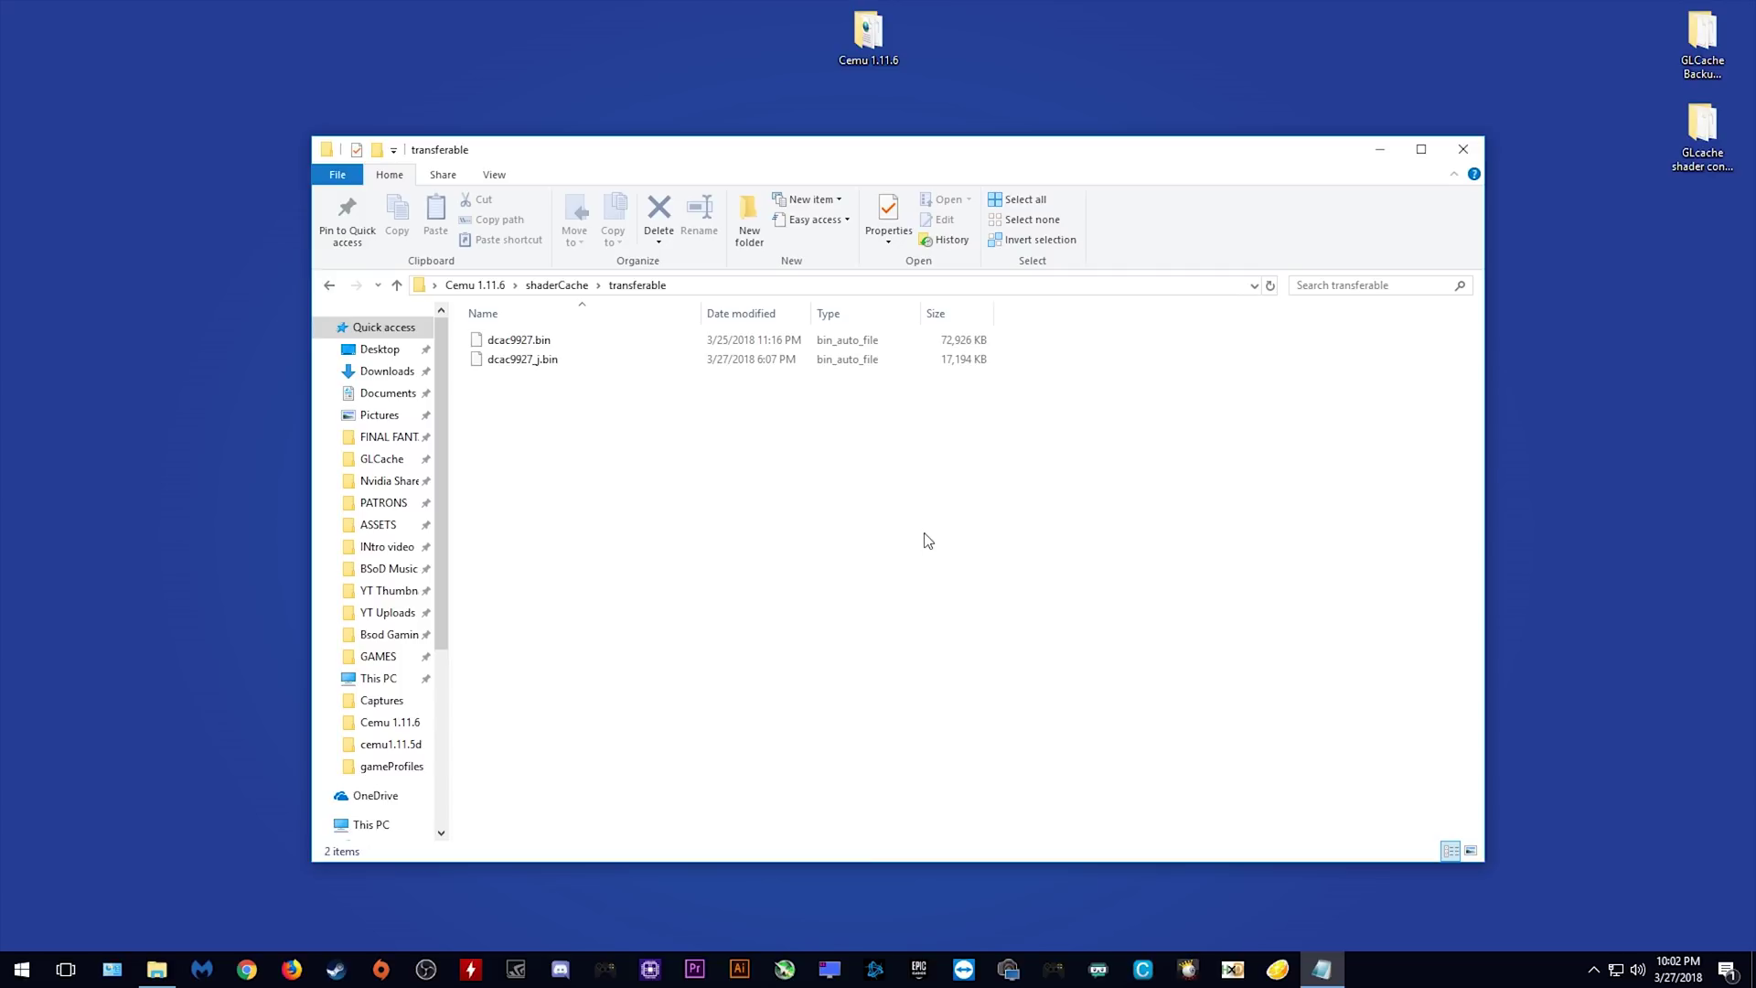
click(1463, 149)
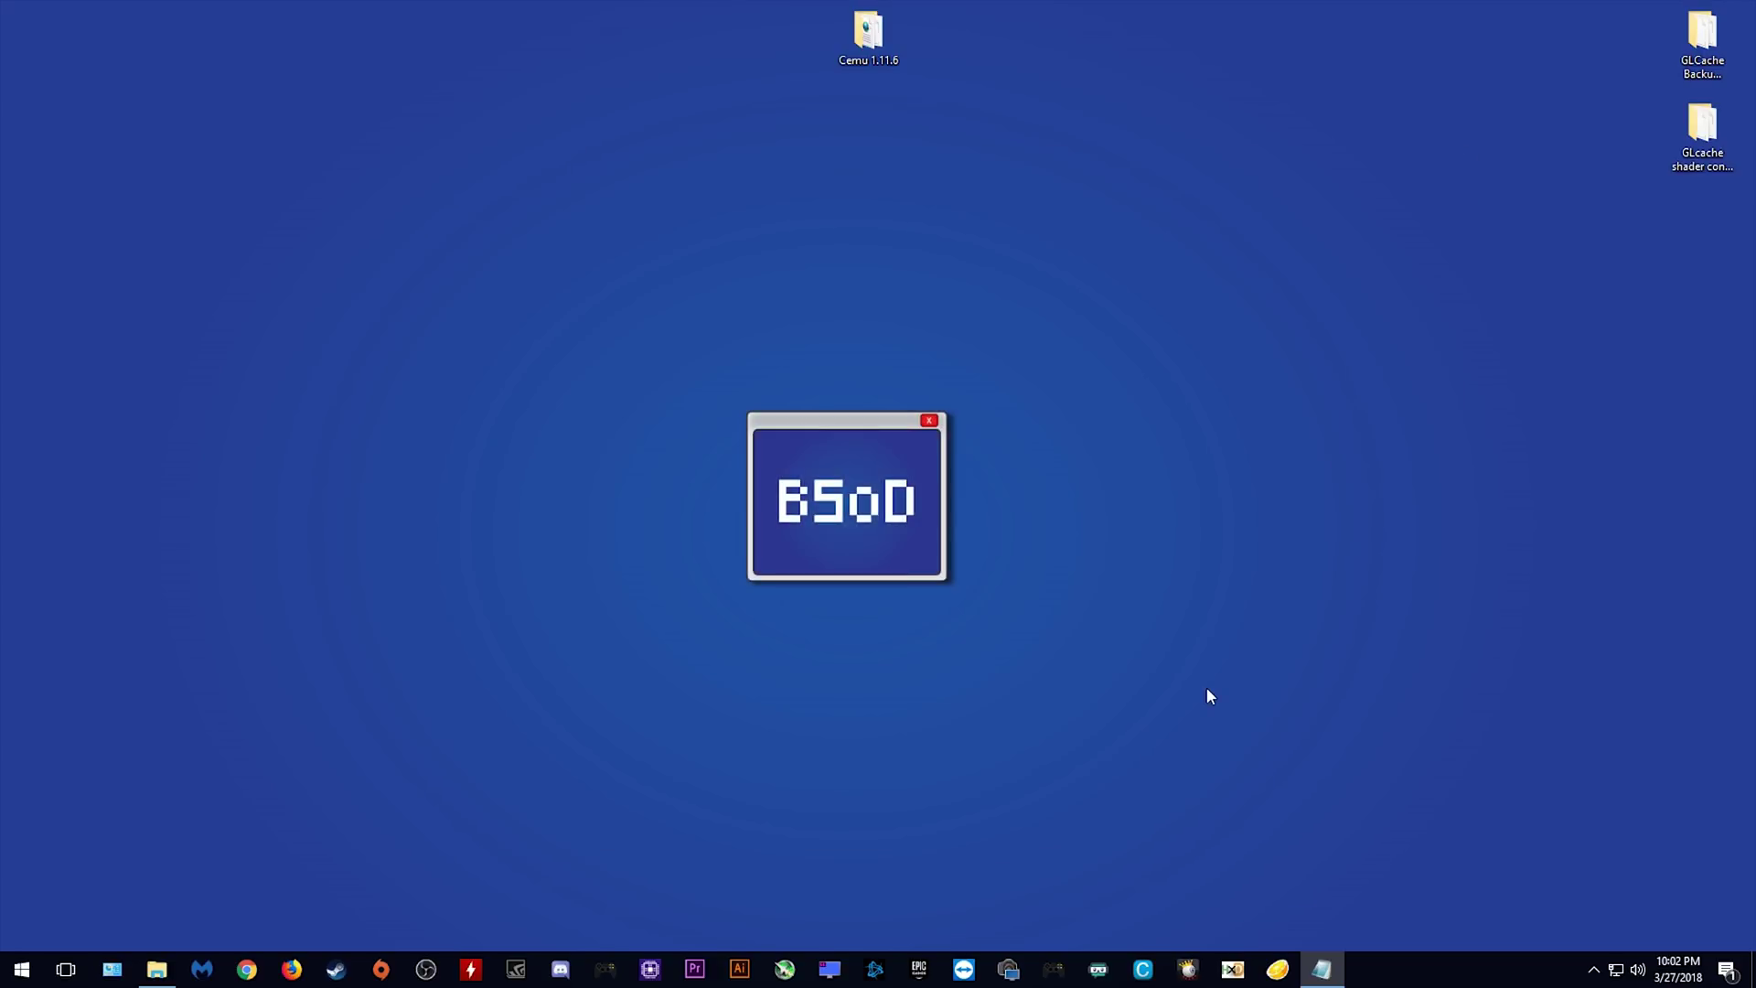